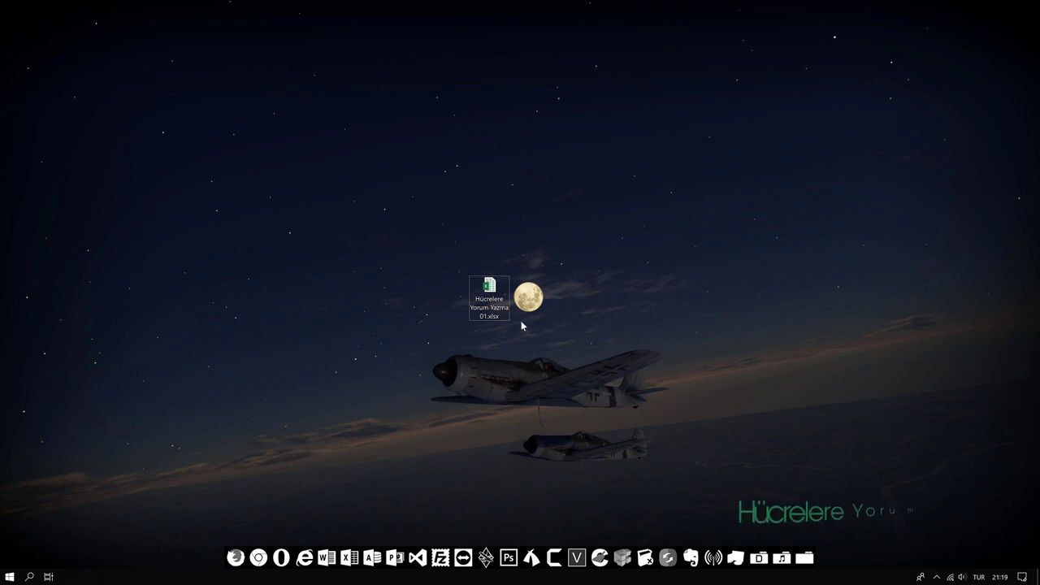
# Open the Hücrelere Yorum Yazma 01.xlsx workbook from the desktop.
pyautogui.doubleClick(490, 290)
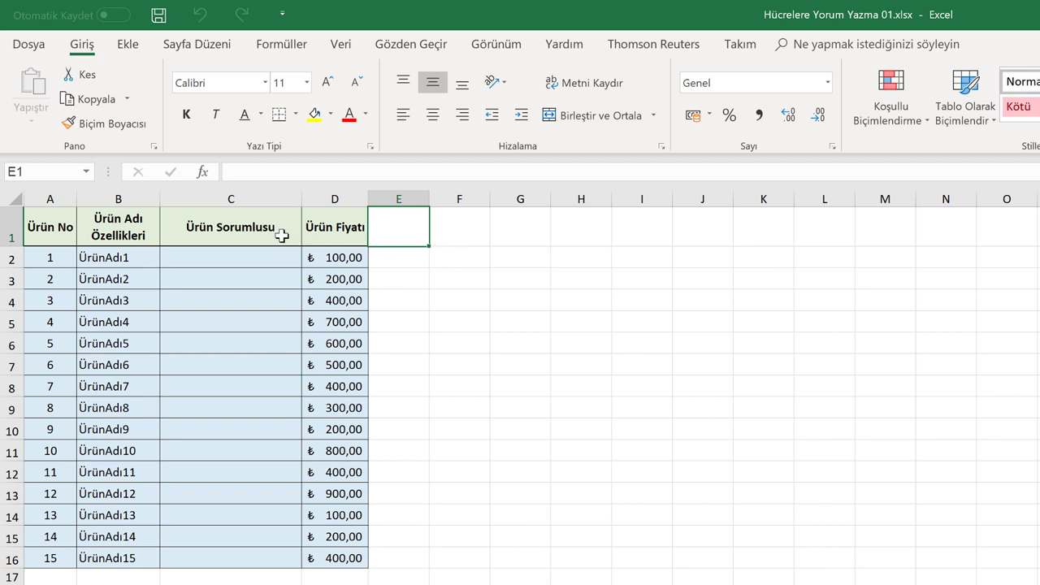
# Add a comment to header cell C1 asking people to write their name and surname.
pyautogui.click(252, 228)
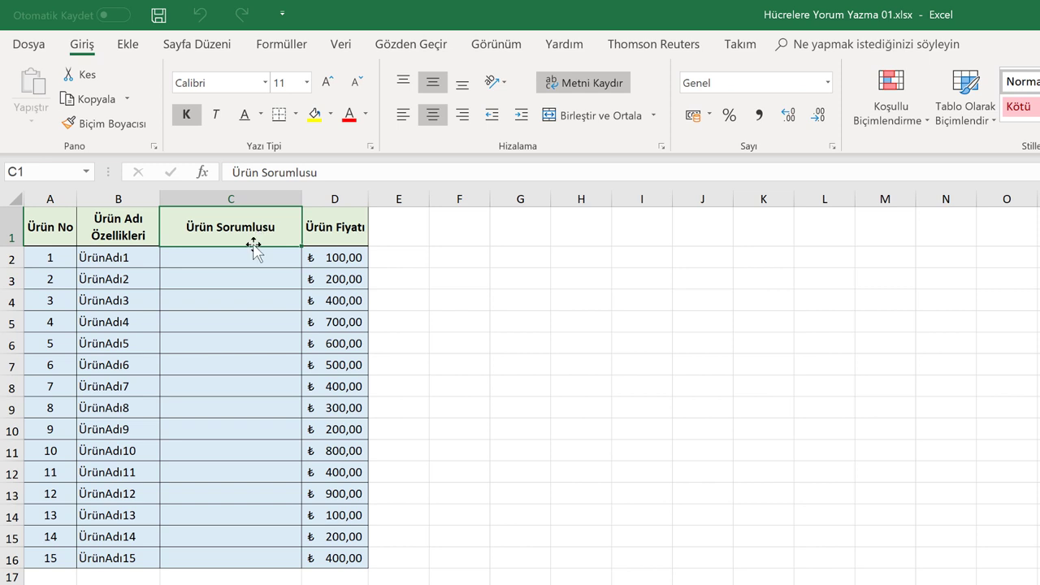
pyautogui.click(424, 48)
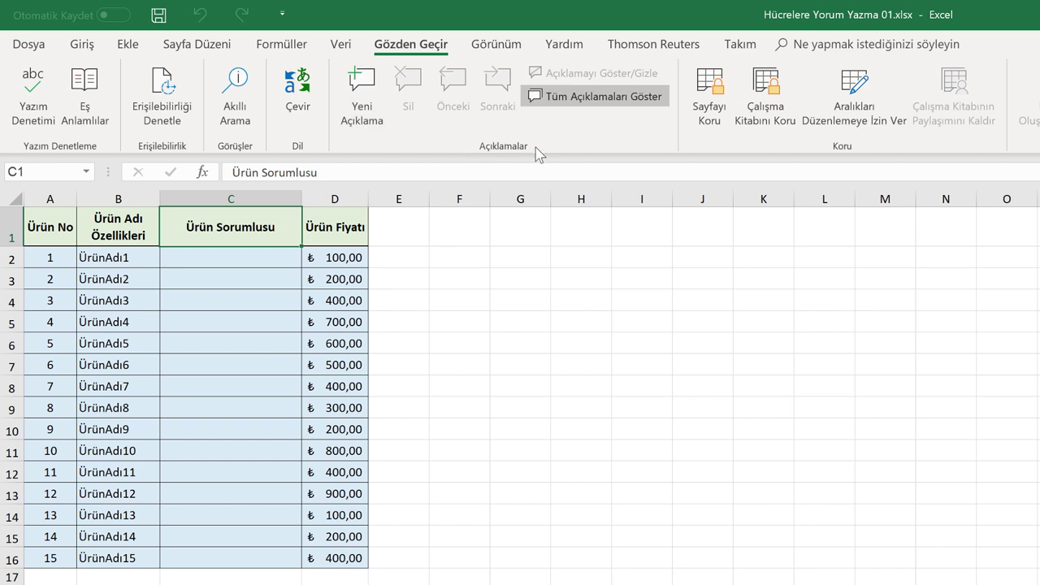
pyautogui.click(362, 96)
pyautogui.write('Lütfen sorumlusu olduğu')
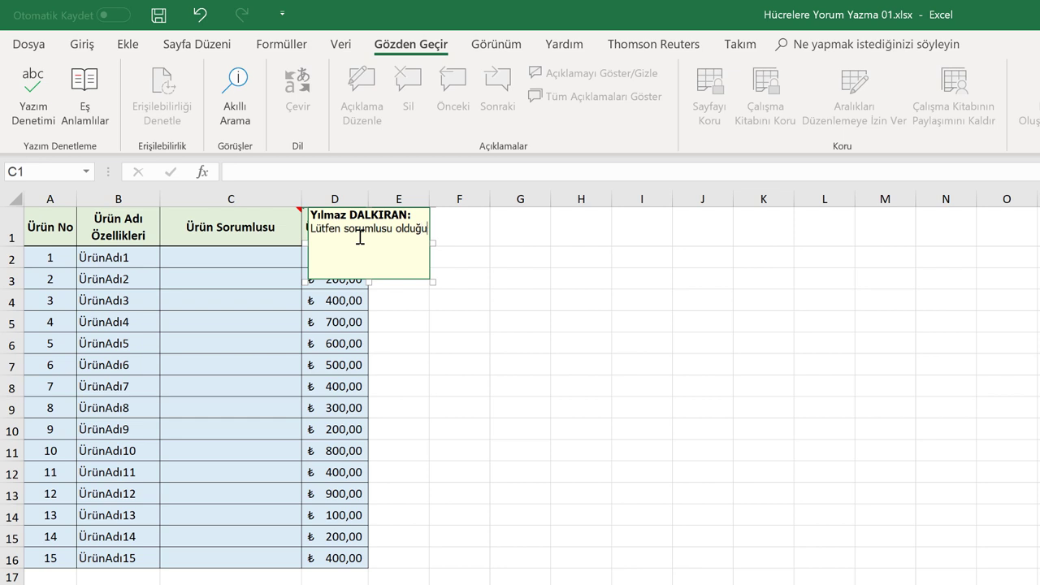
pyautogui.write('nuz ürünler iç')
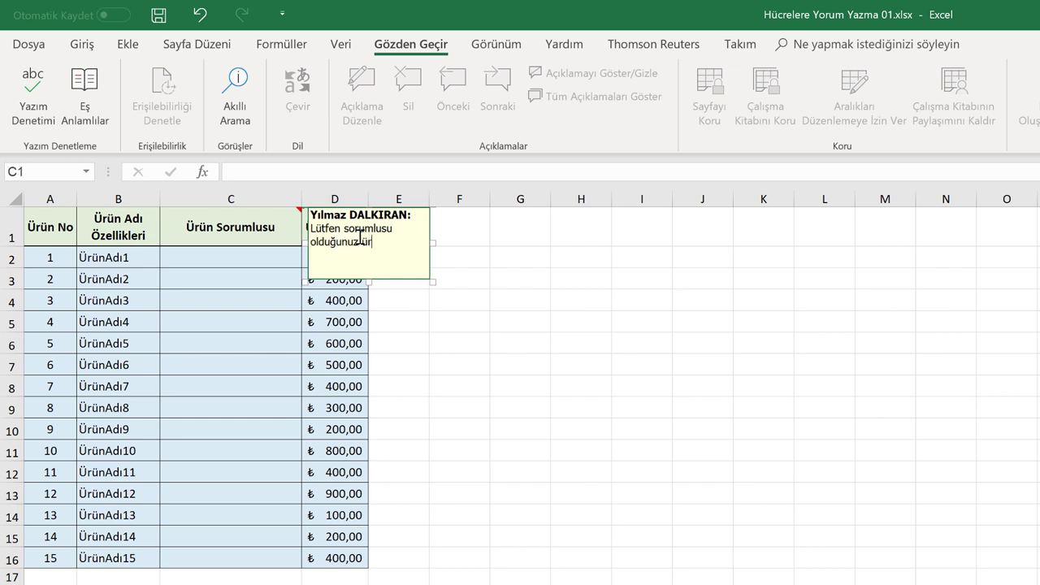
pyautogui.write('in adınızı ve soyadınızı')
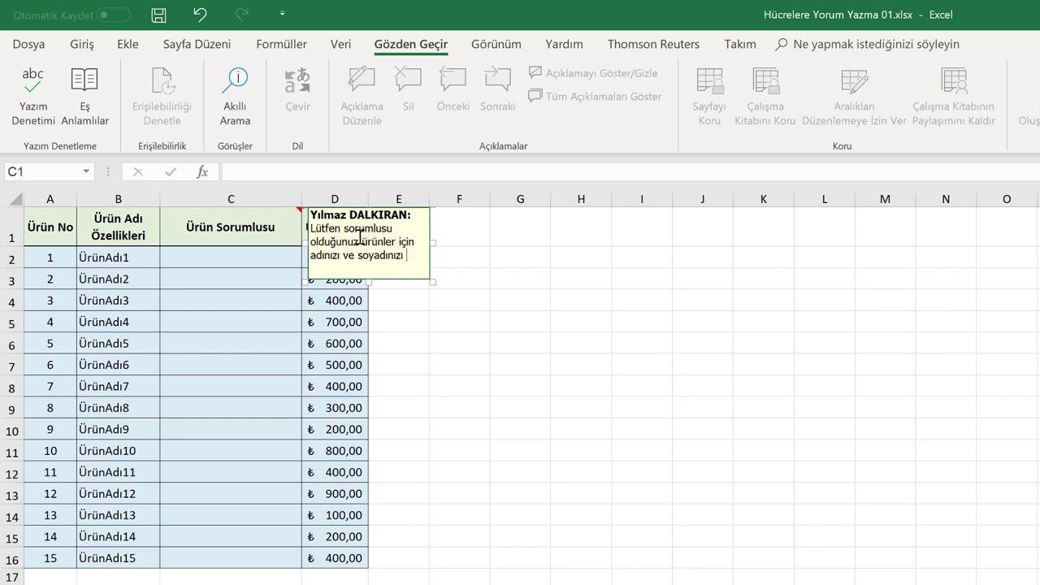
pyautogui.write('yazınız.')
pyautogui.click(486, 233)
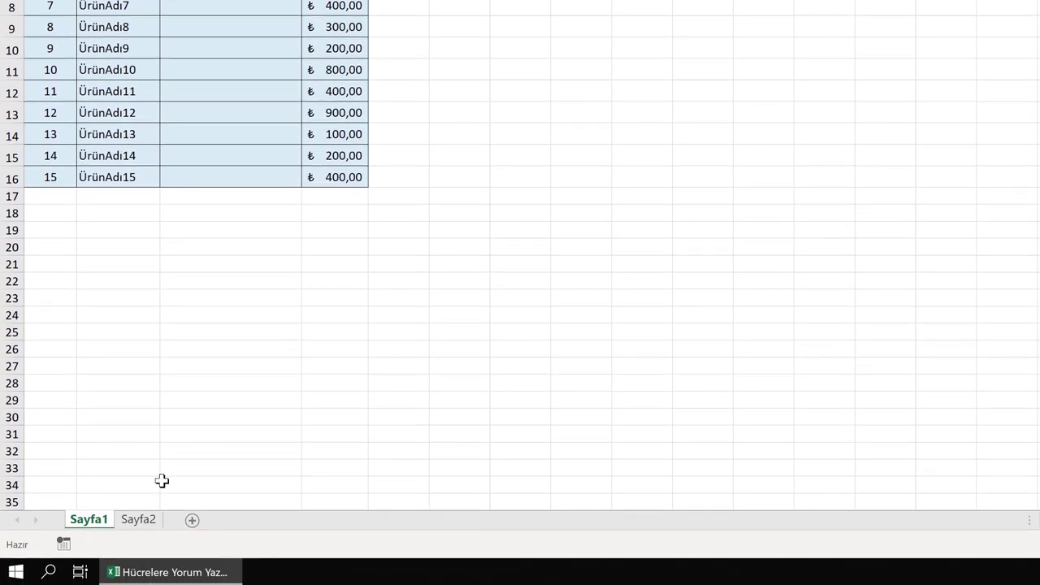
# Copy the names in Sayfa2 A1:A15 into Sayfa1's Ürün Sorumlusu column starting at C2.
pyautogui.click(140, 524)
pyautogui.moveTo(81, 216)
pyautogui.mouseDown()
pyautogui.moveTo(98, 424)
pyautogui.moveTo(86, 455)
pyautogui.mouseUp()
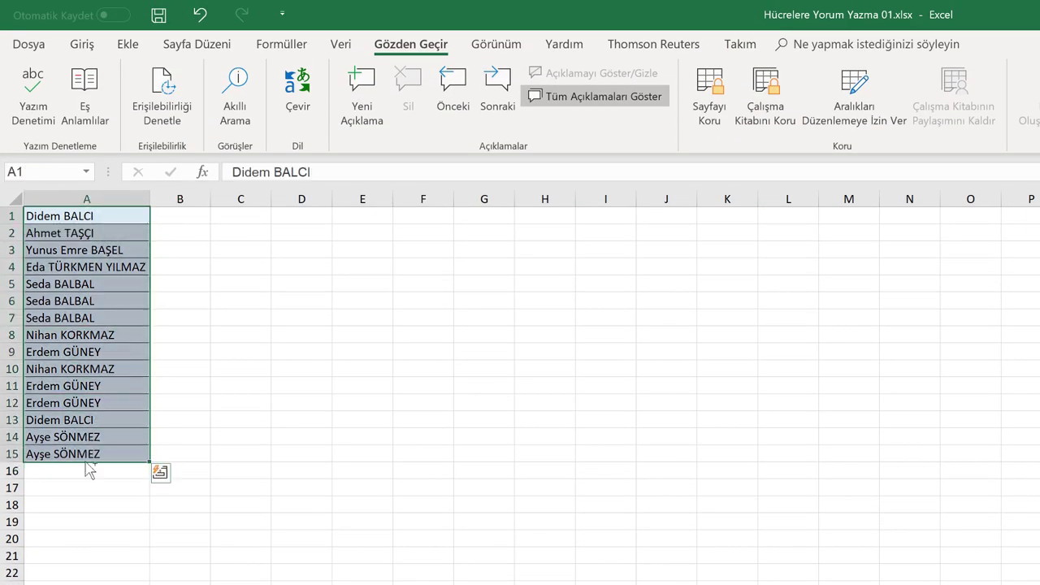
pyautogui.hotkey('ctrl', 'c')
pyautogui.hotkey('ctrl', 'pageup')
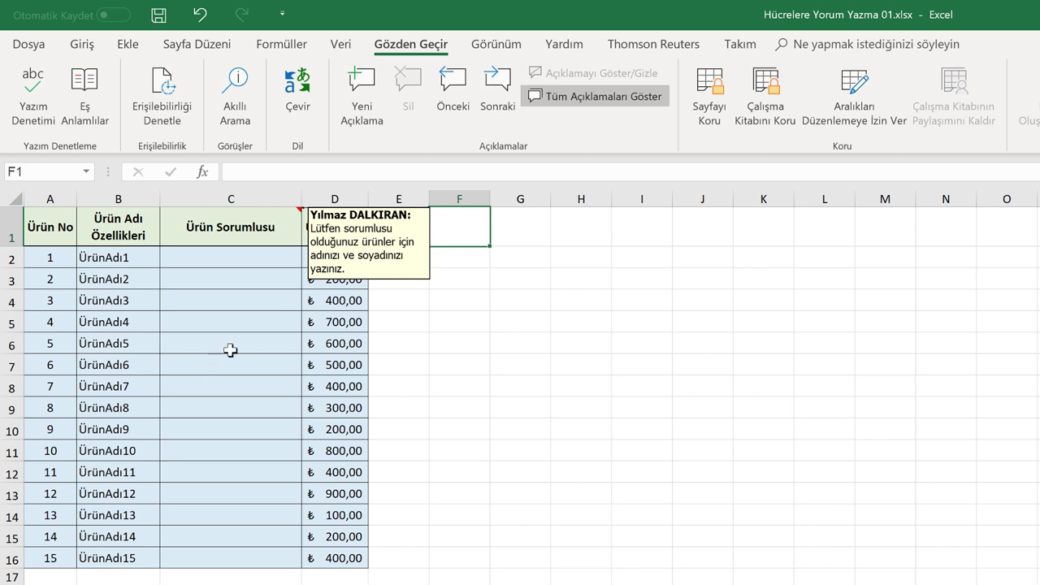
pyautogui.click(259, 254)
pyautogui.hotkey('ctrl', 'v')
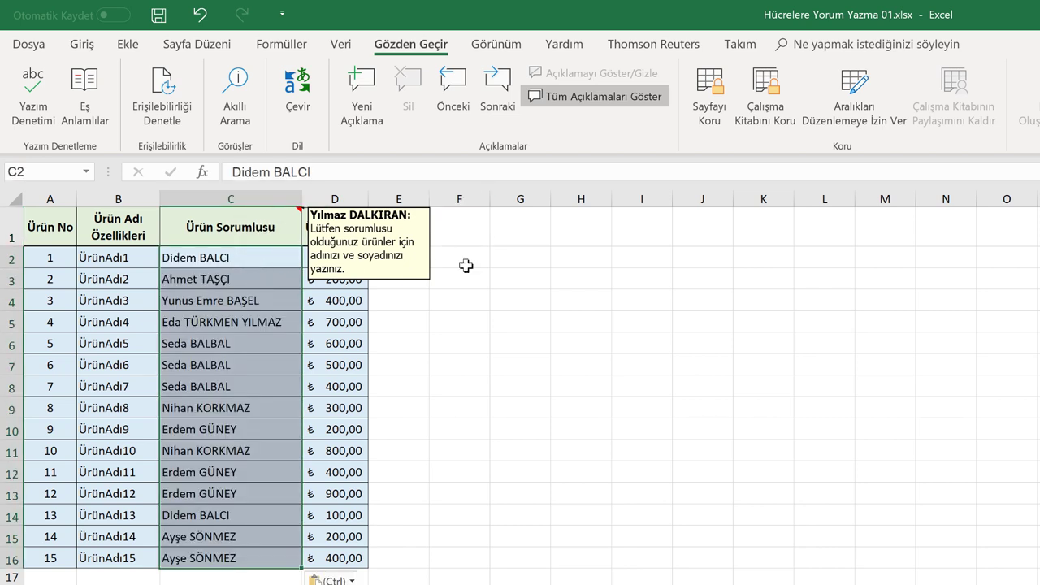
# Turn off Tüm Açıklamaları Göster so the header comment is hidden, with C6 selected.
pyautogui.click(484, 221)
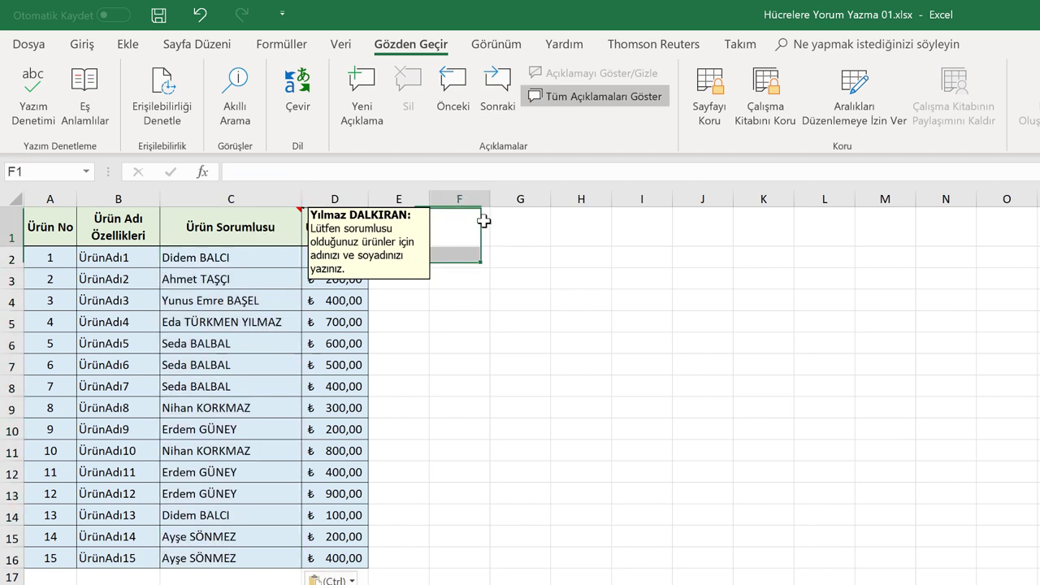
pyautogui.click(255, 346)
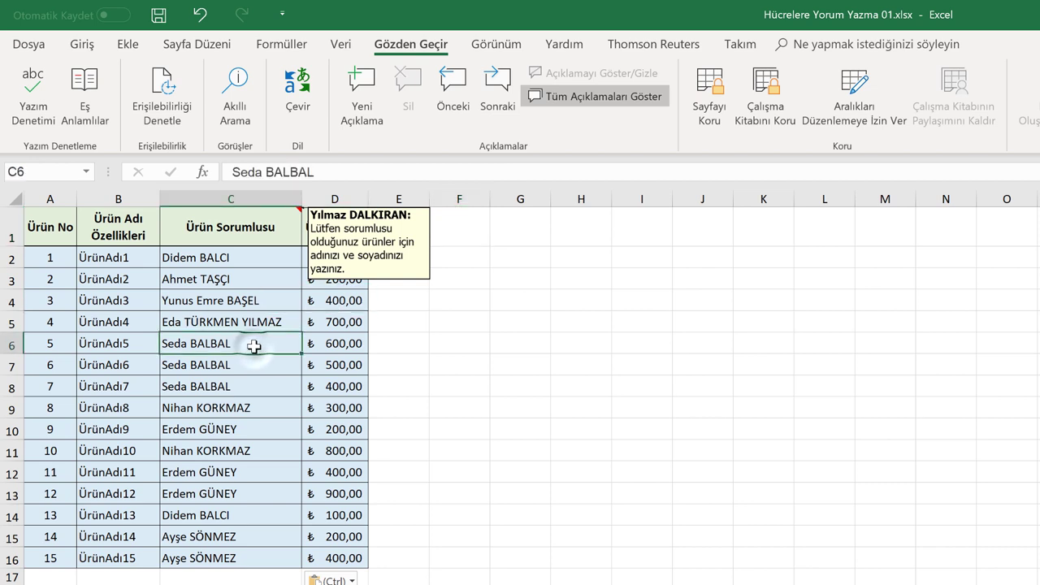
pyautogui.click(603, 98)
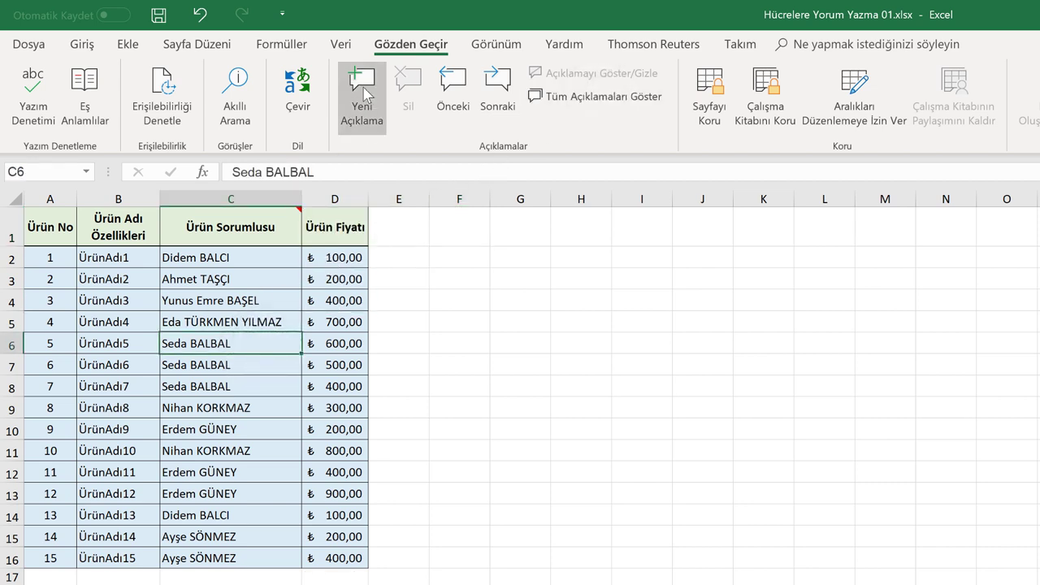
# Add a C6 comment suggesting someone else is responsible, and shrink its box to fit.
pyautogui.click(363, 91)
pyautogui.write('Bu ürünn sorumlusu A')
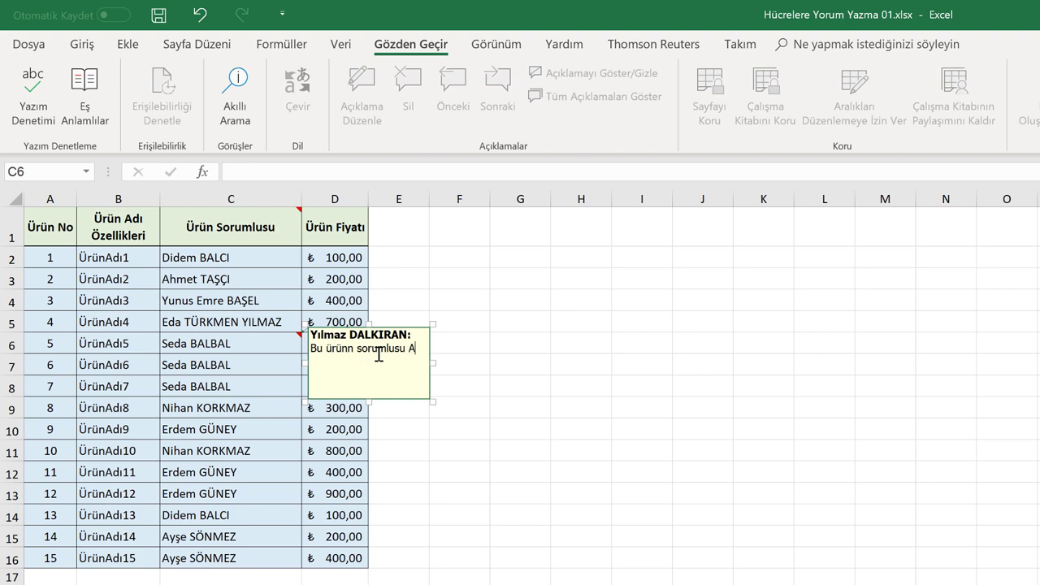
pyautogui.write('hmet TAŞÇI olabi')
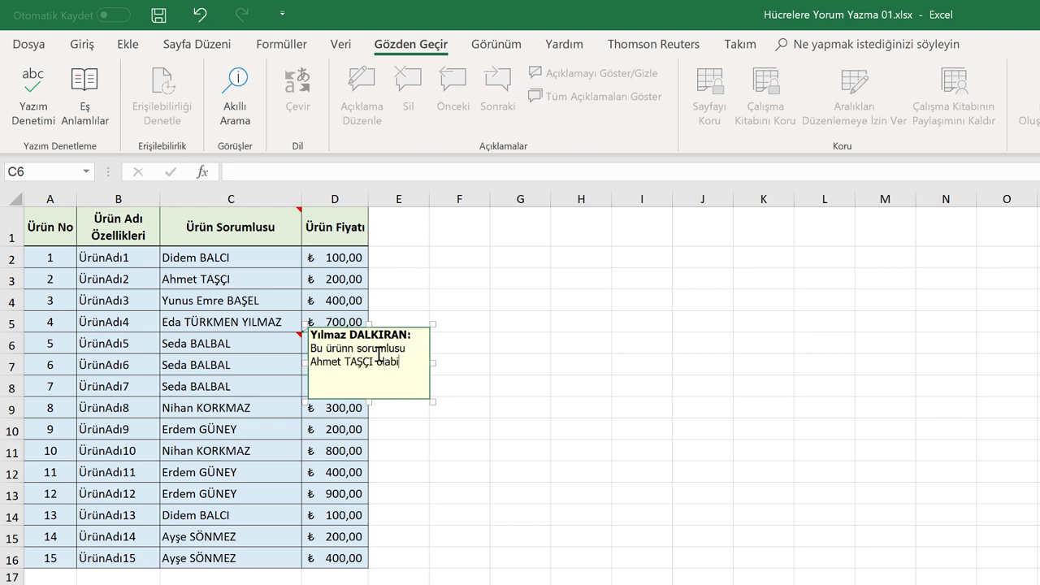
pyautogui.write('lir.')
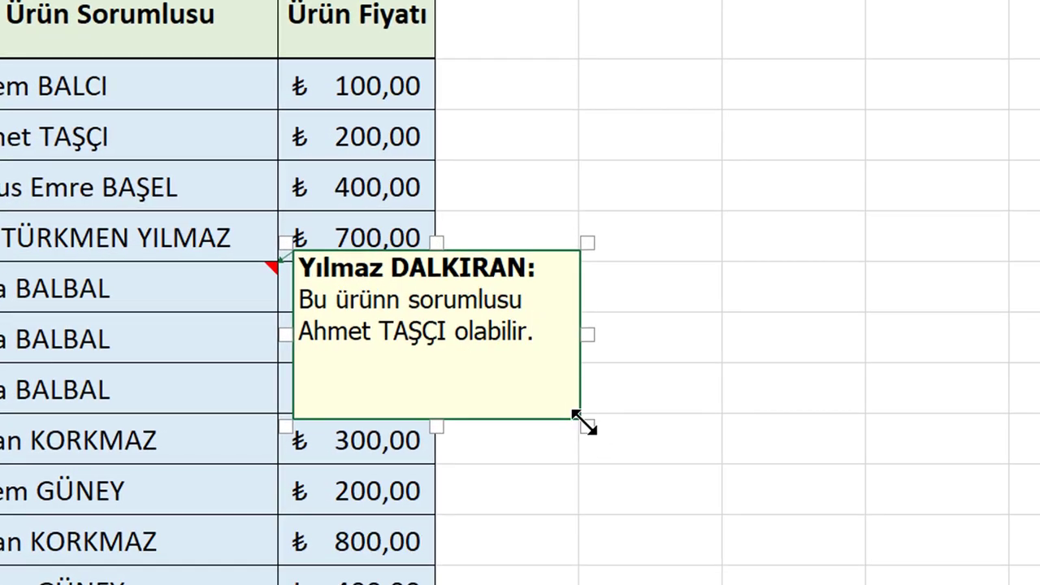
pyautogui.moveTo(584, 422)
pyautogui.mouseDown()
pyautogui.moveTo(558, 355)
pyautogui.moveTo(563, 367)
pyautogui.mouseUp()
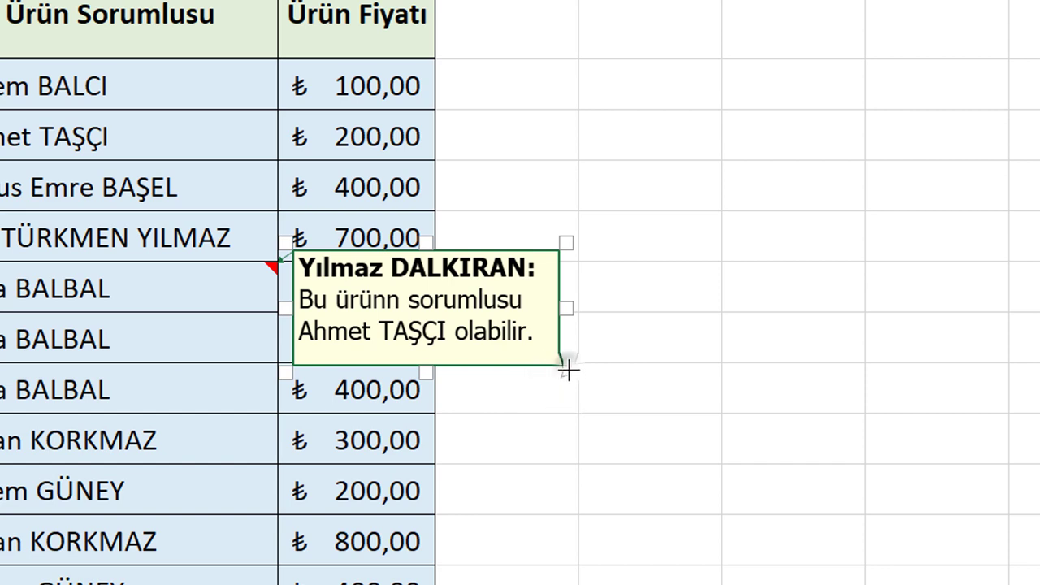
pyautogui.moveTo(566, 370)
pyautogui.mouseDown()
pyautogui.moveTo(601, 429)
pyautogui.moveTo(566, 383)
pyautogui.mouseUp()
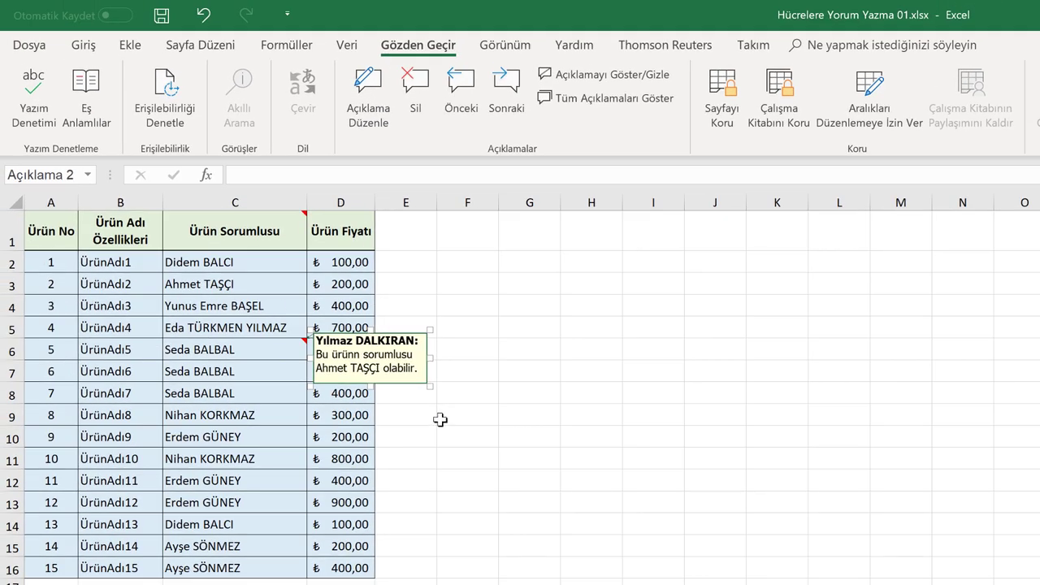
pyautogui.click(441, 420)
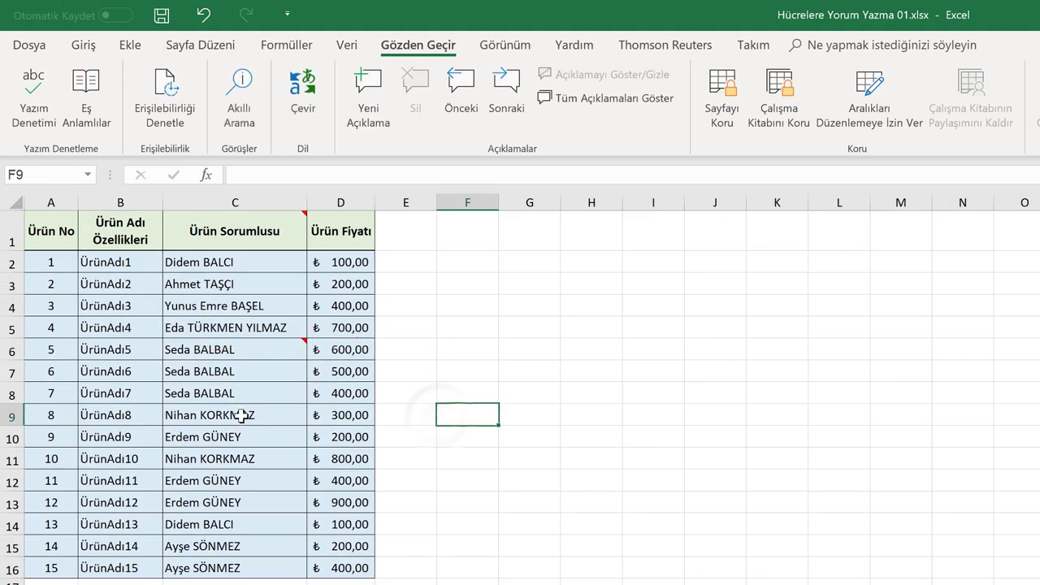
# Add a short comment to cell C9.
pyautogui.click(241, 416)
pyautogui.click(365, 106)
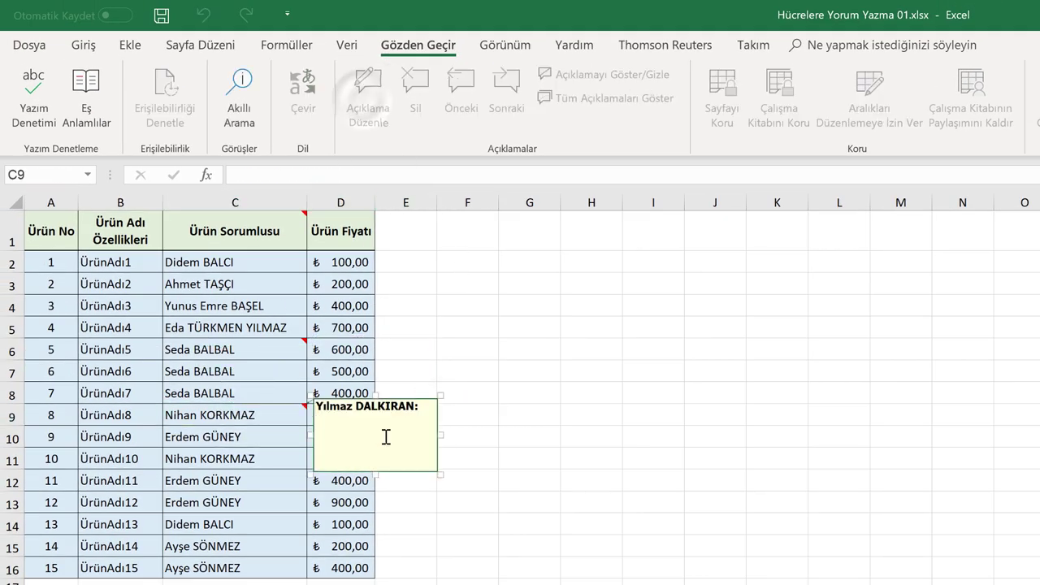
pyautogui.write('Sorumlusu sadece ben')
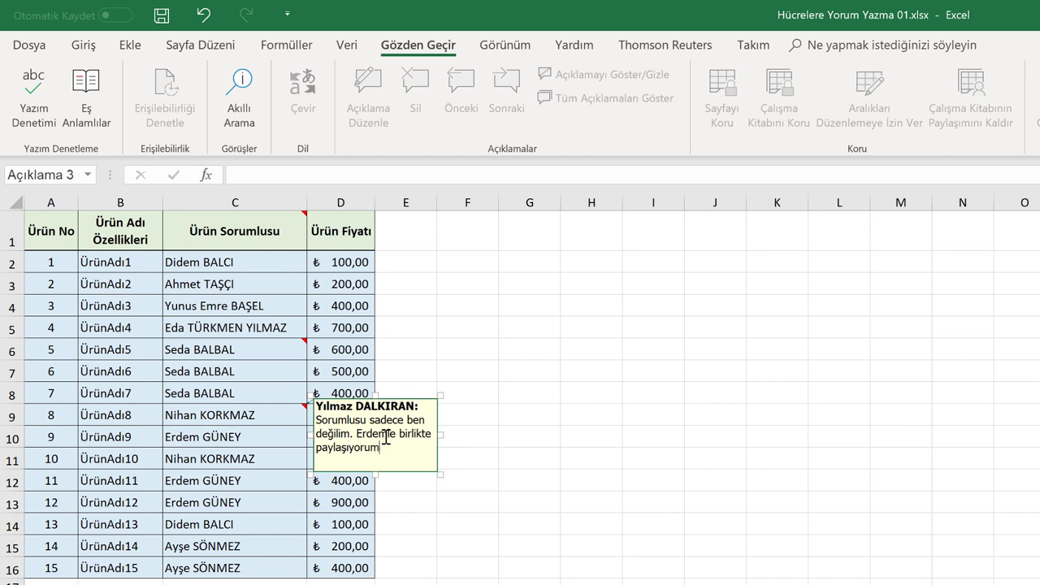
pyautogui.press('Escape')
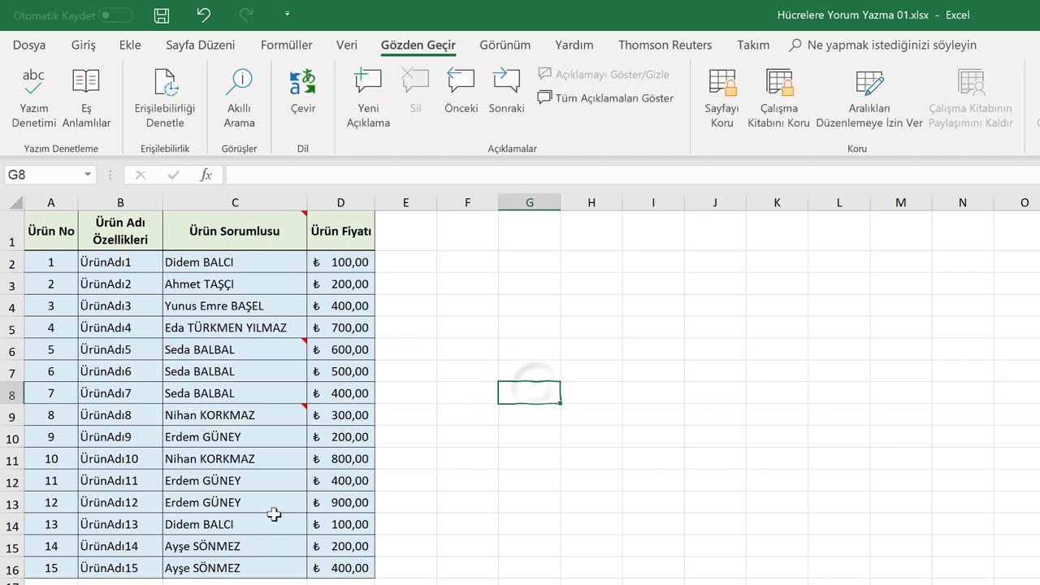
# Add the note 'Ayşe ve ikimiz sorumluyuz.' to C14 and shrink its box.
pyautogui.click(244, 524)
pyautogui.click(368, 90)
pyautogui.write('Ayşe ve ikimiz sorumlu')
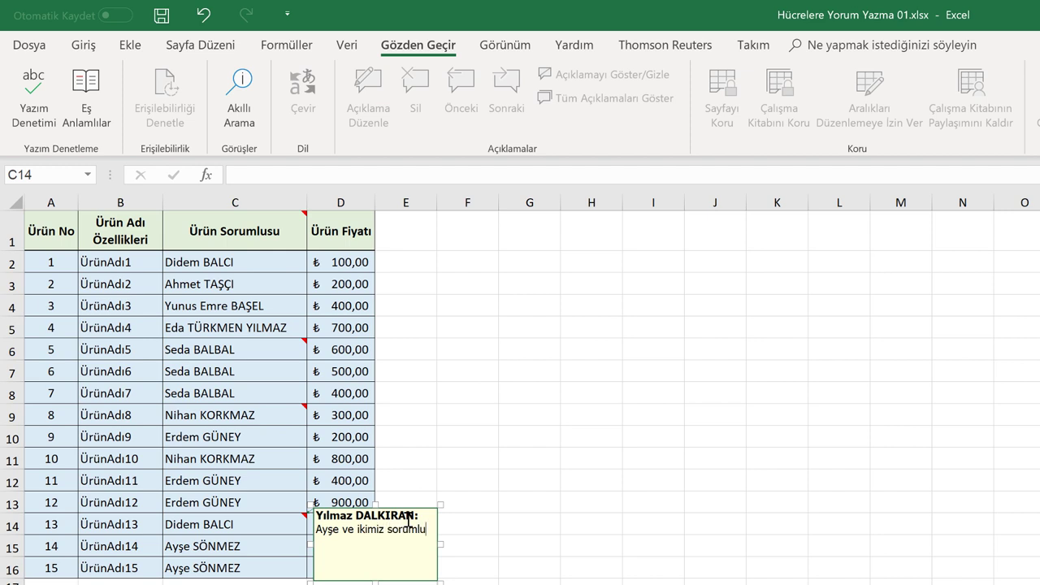
pyautogui.write('yuz.')
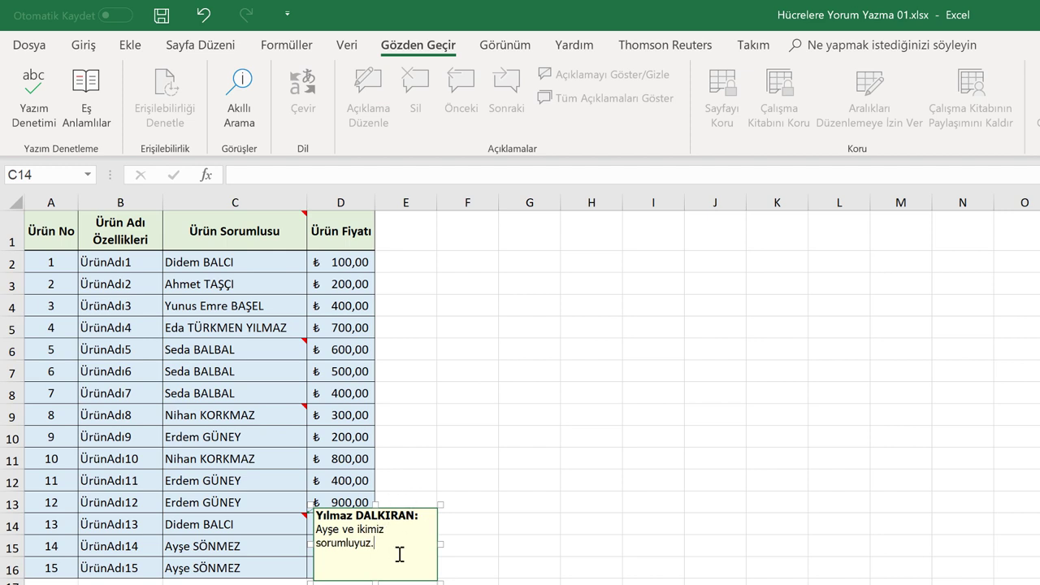
pyautogui.moveTo(434, 581); pyautogui.dragTo(426, 560)
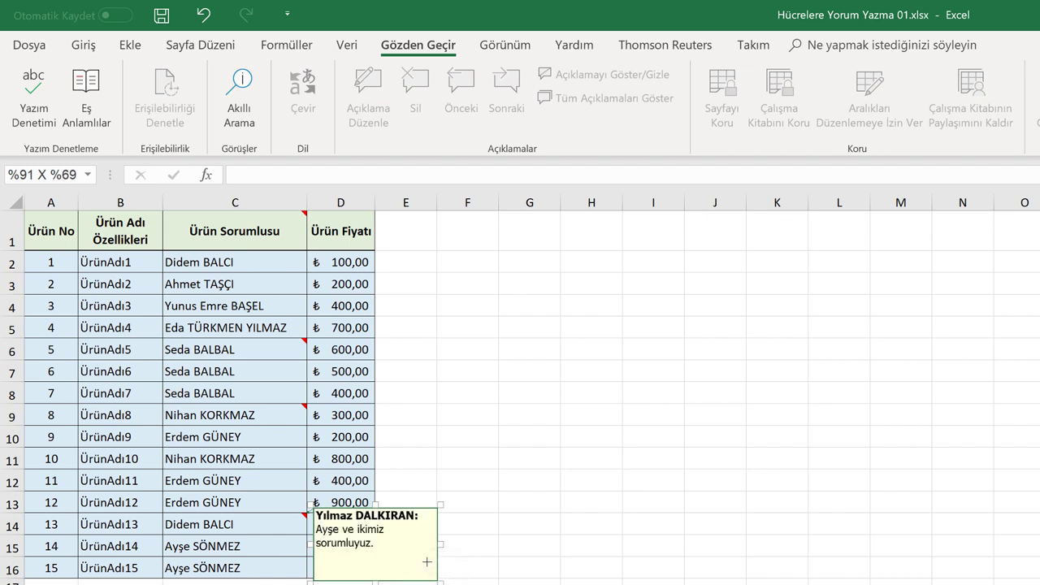
# Set C14's note to stay permanently visible with Açıklamayı Göster/Gizle.
pyautogui.click(483, 497)
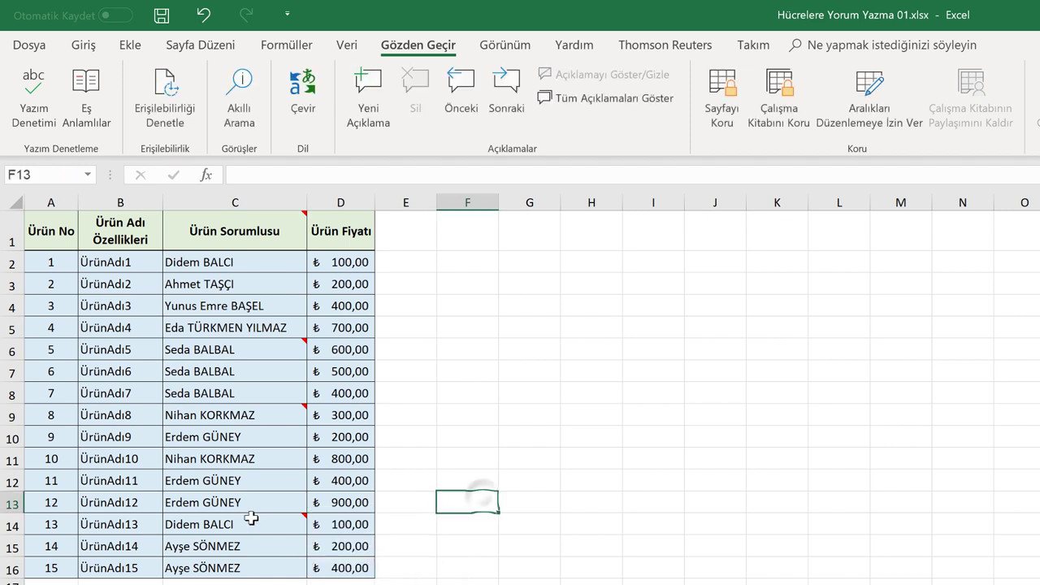
pyautogui.click(246, 521)
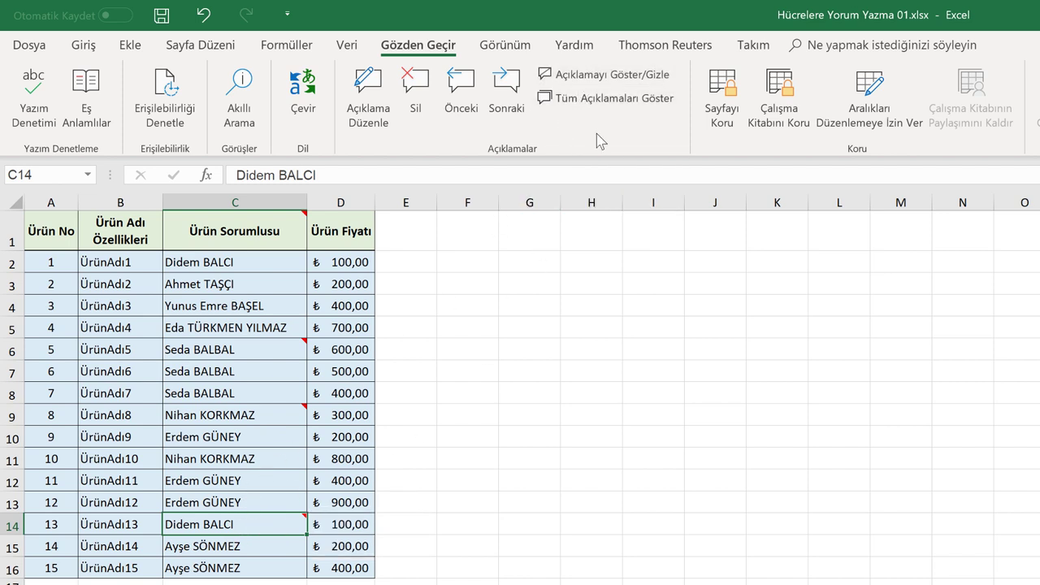
pyautogui.click(608, 82)
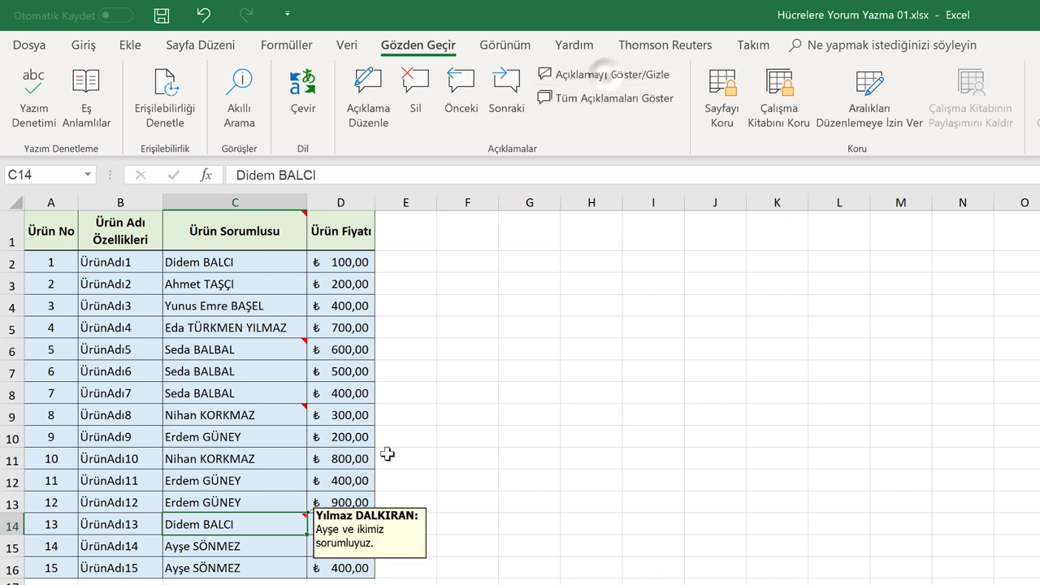
# Remove the author name line from the C14 note and shrink its box to fit.
pyautogui.click(422, 515)
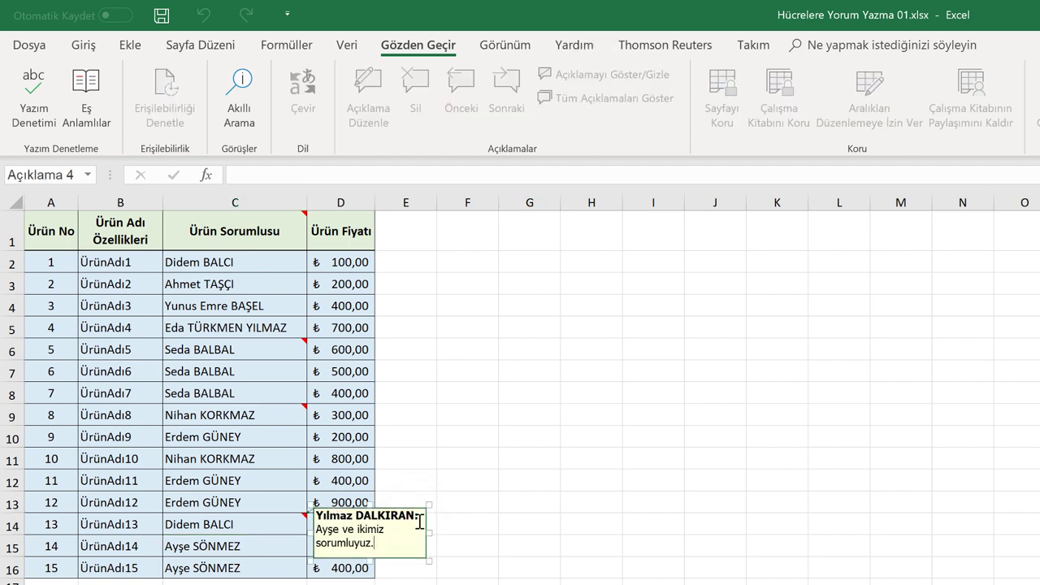
pyautogui.press('BackSpace')
pyautogui.press('BackSpace')
pyautogui.press('BackSpace')
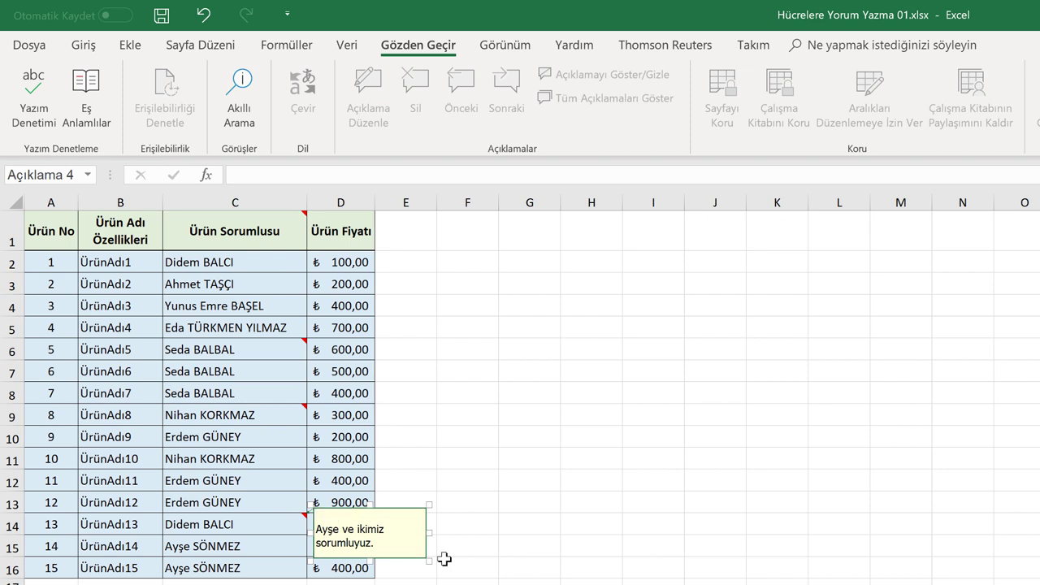
pyautogui.press('Delete')
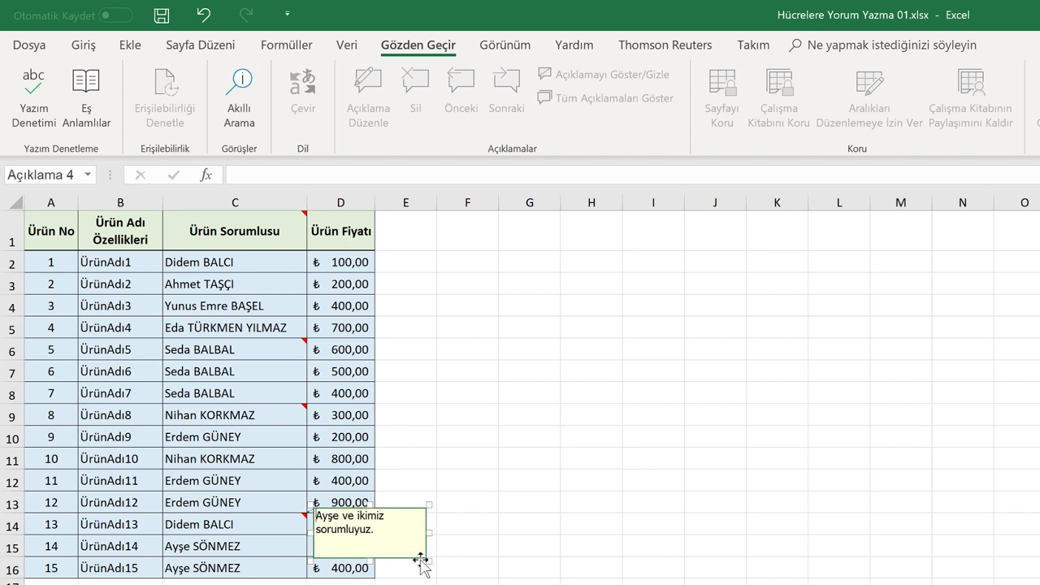
pyautogui.moveTo(425, 560); pyautogui.dragTo(417, 542)
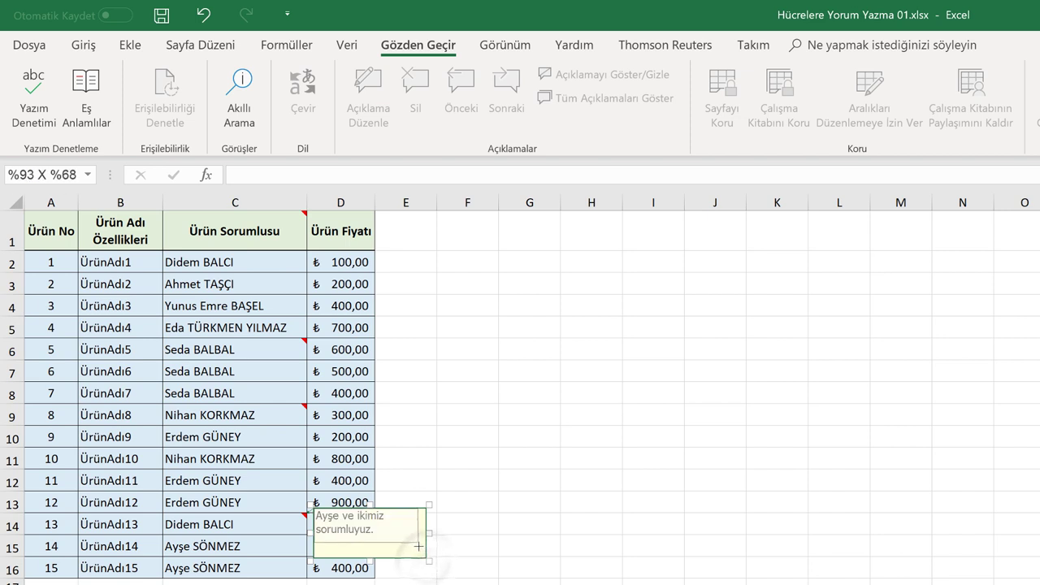
pyautogui.click(412, 457)
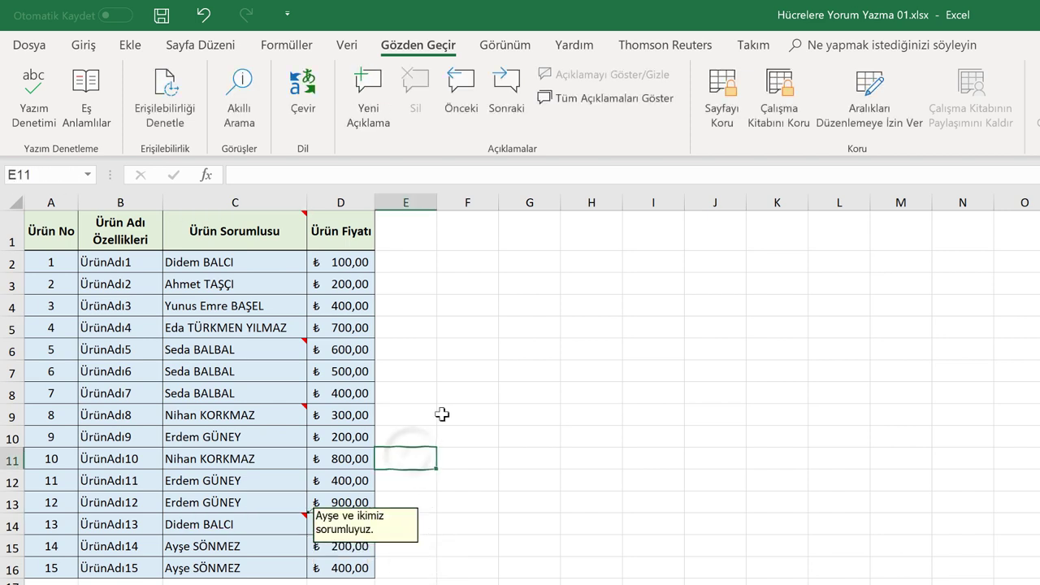
pyautogui.click(265, 528)
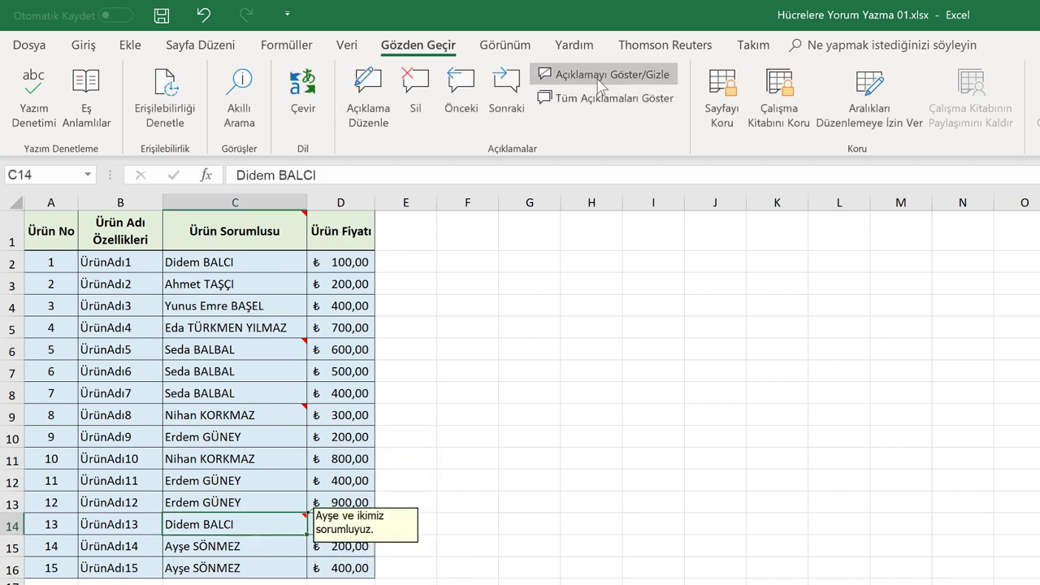
# Hide C14's note, show all notes and step through them, then hide them all and select C1.
pyautogui.click(599, 79)
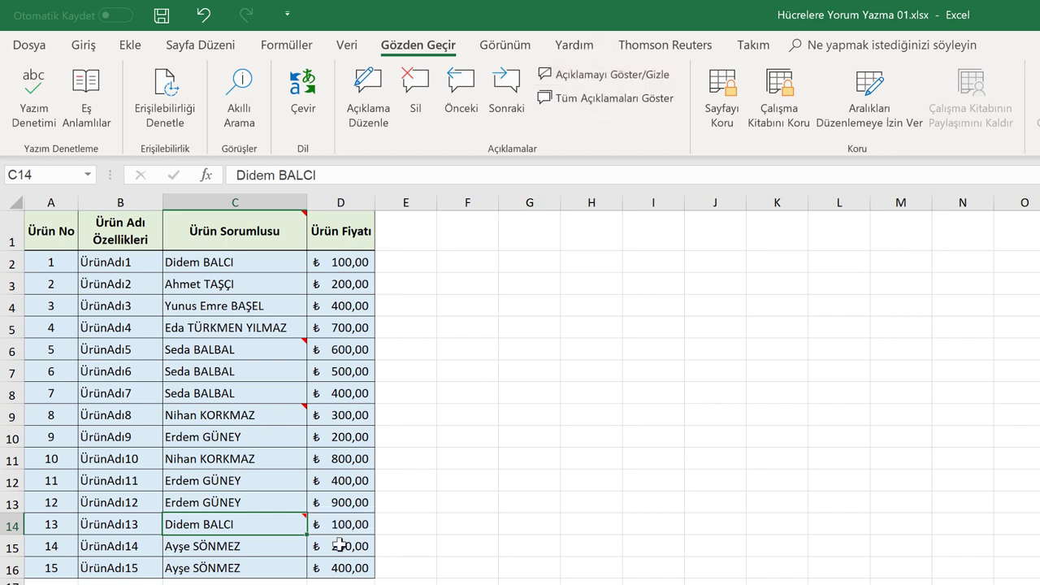
pyautogui.click(406, 353)
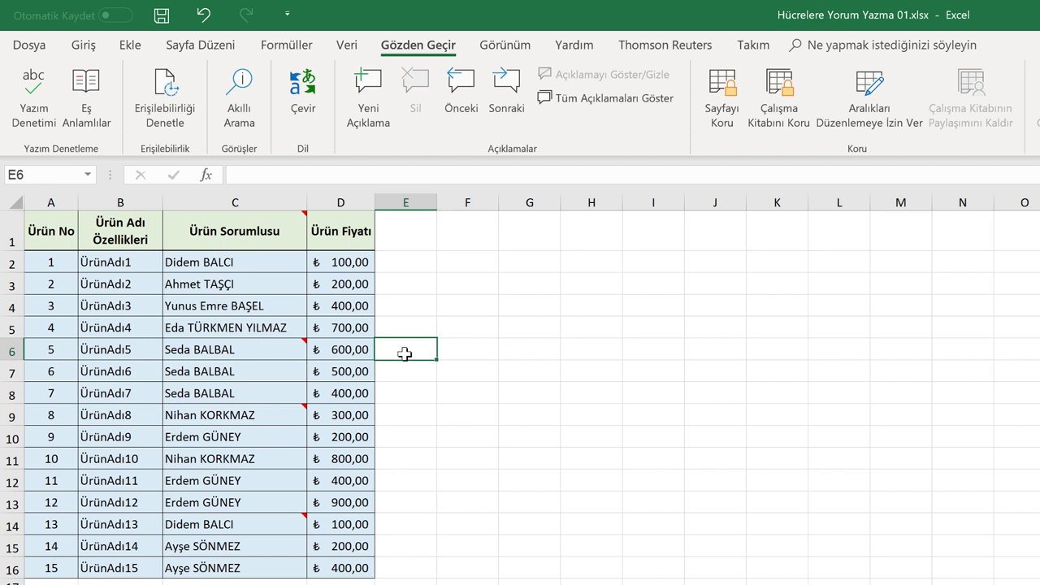
pyautogui.click(591, 100)
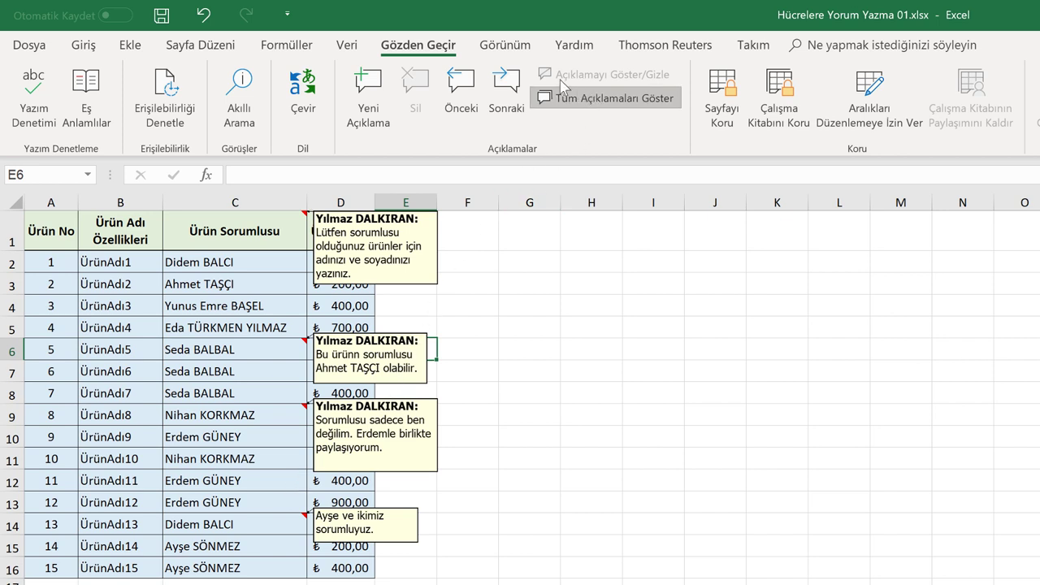
pyautogui.click(463, 86)
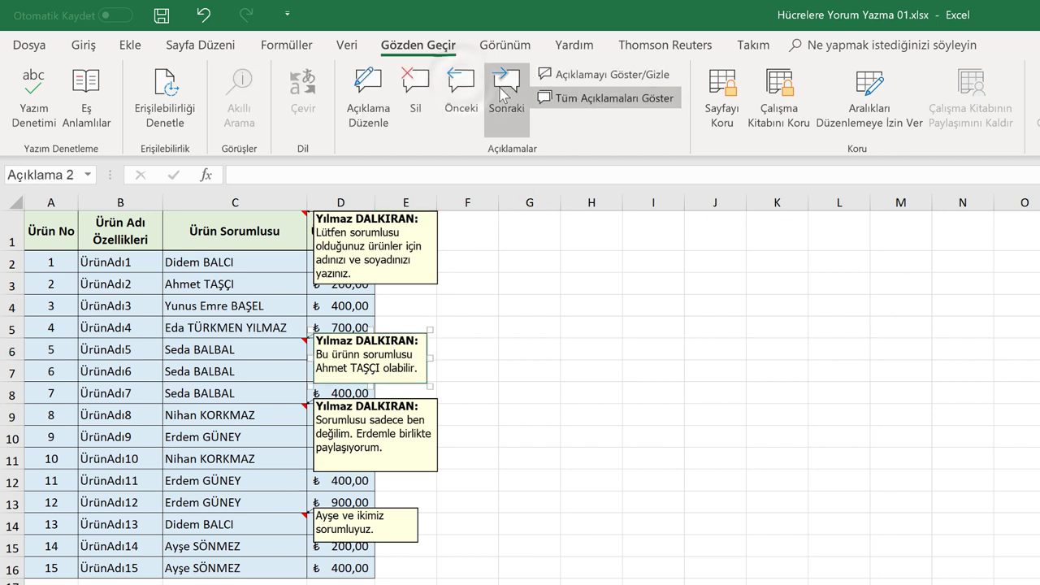
pyautogui.click(505, 86)
pyautogui.click(504, 84)
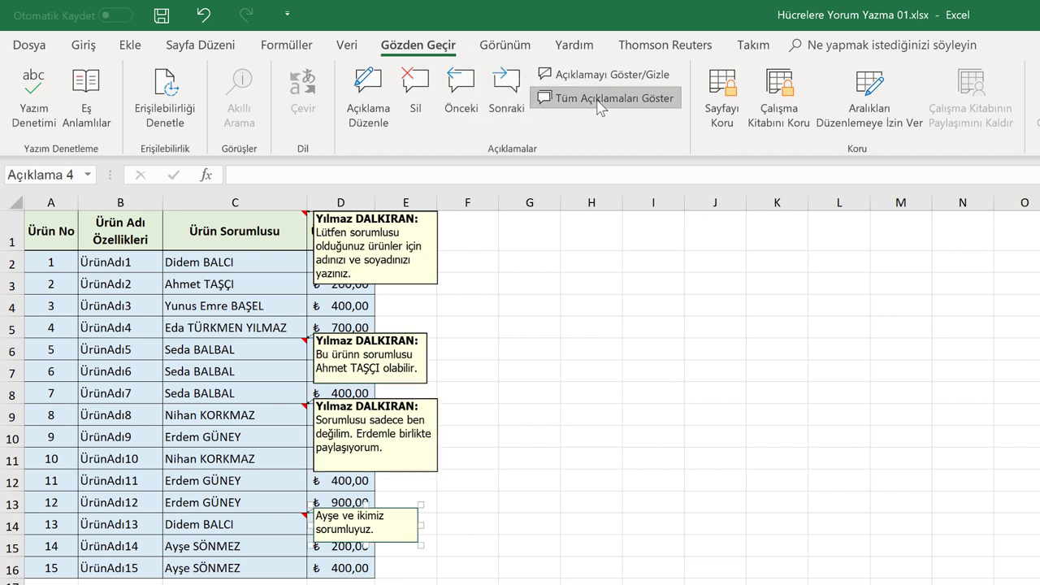
pyautogui.click(601, 99)
pyautogui.click(472, 297)
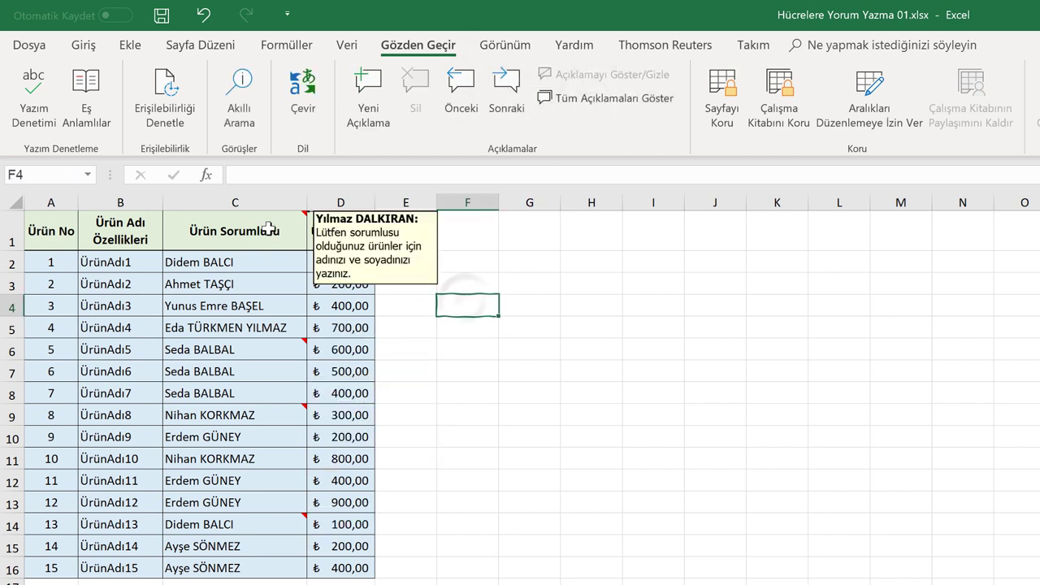
pyautogui.click(213, 228)
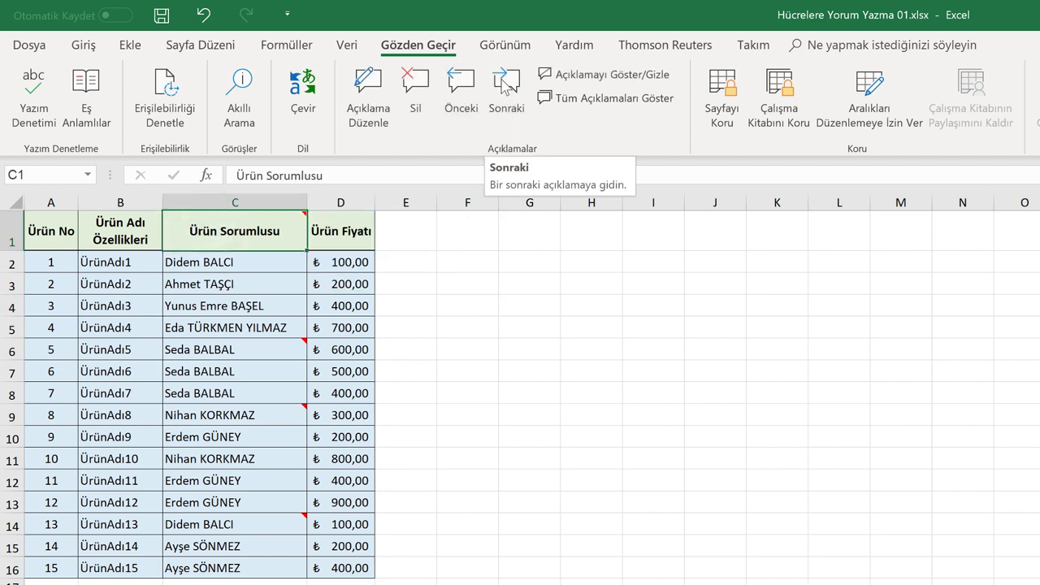
# Step through the notes from C1 via C6 and C9 to the C14 note.
pyautogui.click(506, 85)
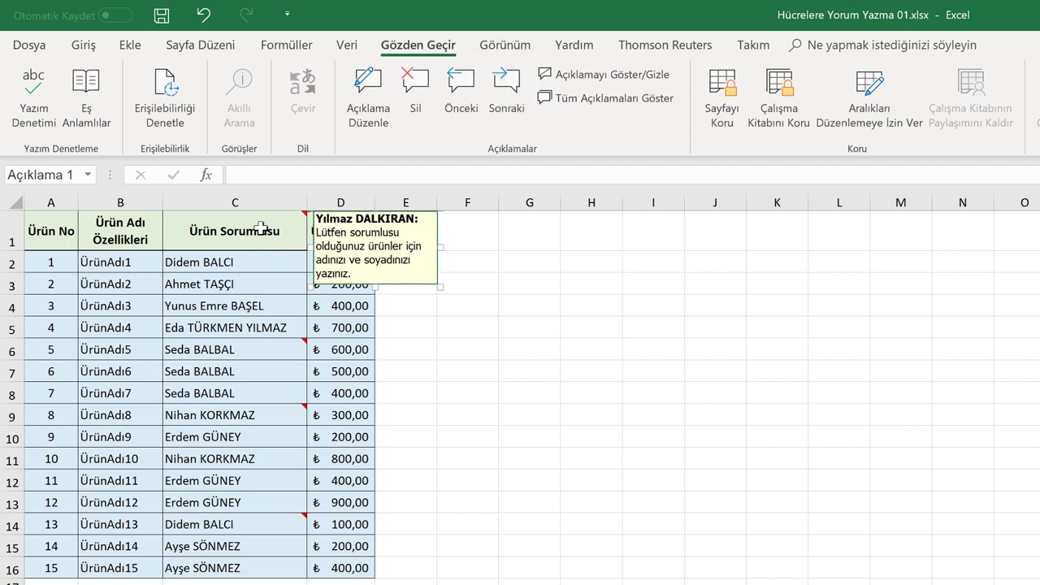
pyautogui.click(512, 87)
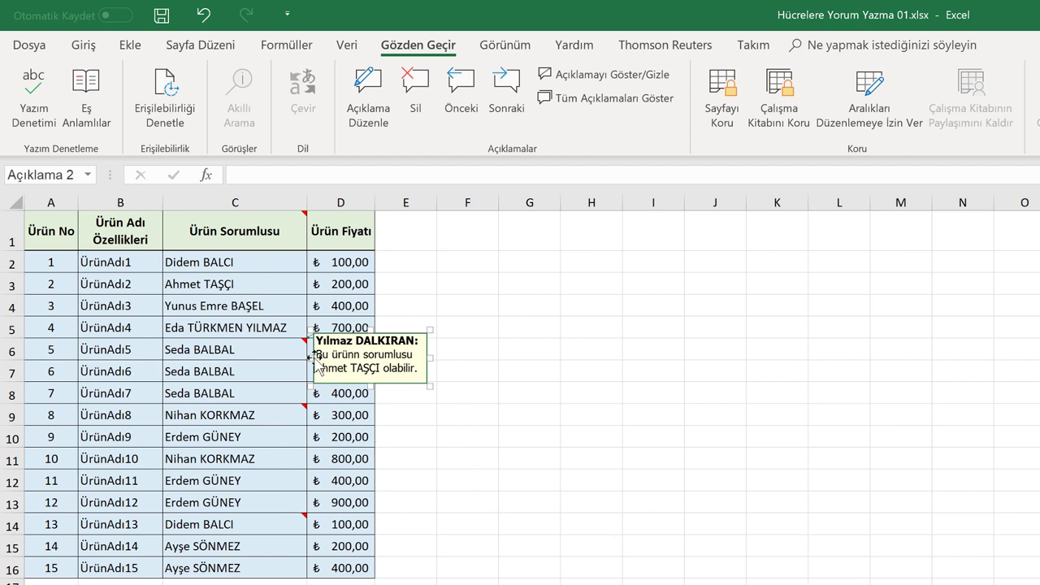
pyautogui.click(514, 92)
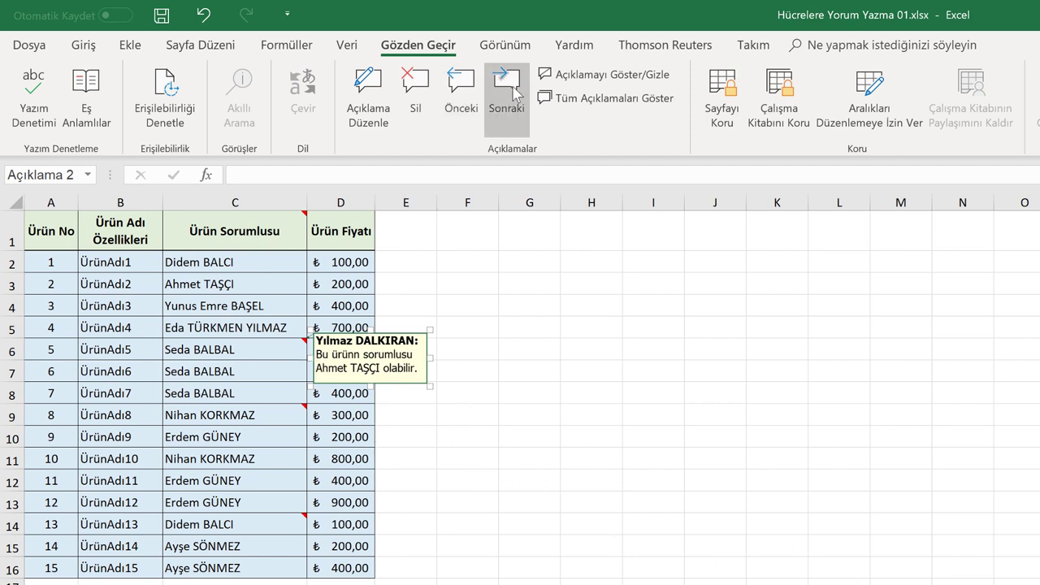
pyautogui.click(509, 91)
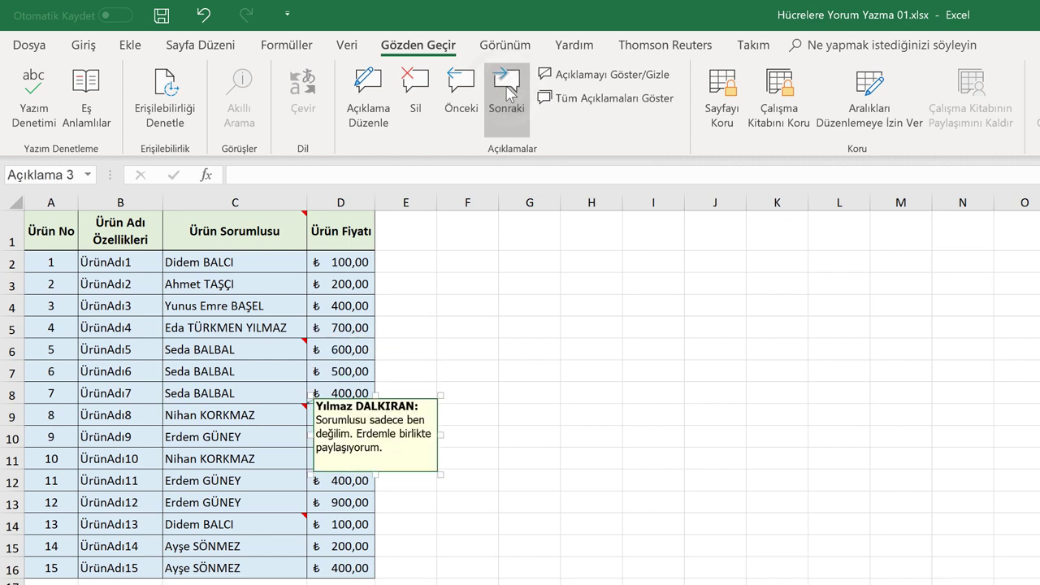
pyautogui.click(510, 91)
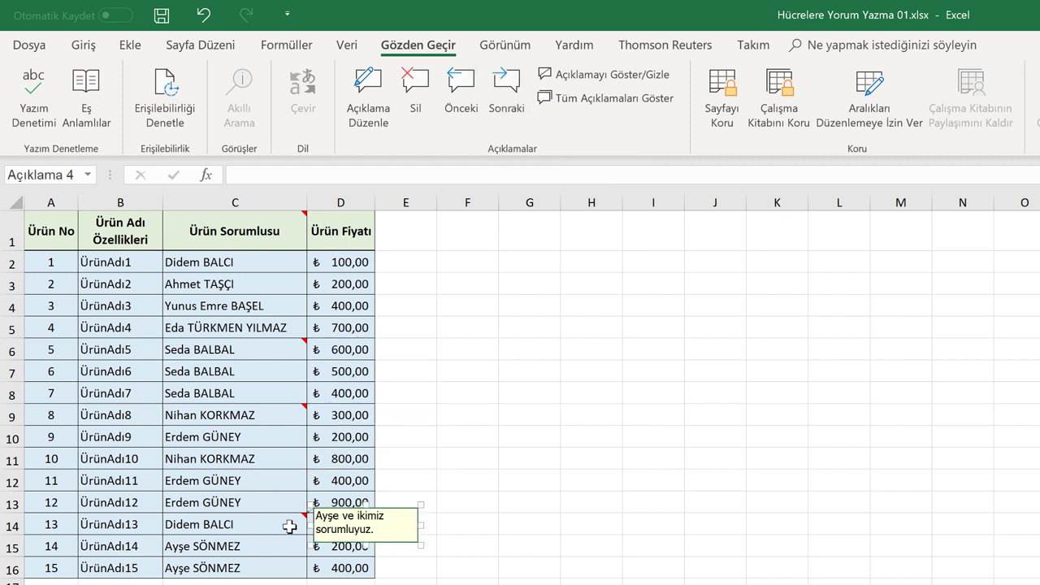
# Move the C14 comment box up-right and pin the C9 comment open near G2:H5.
pyautogui.click(348, 524)
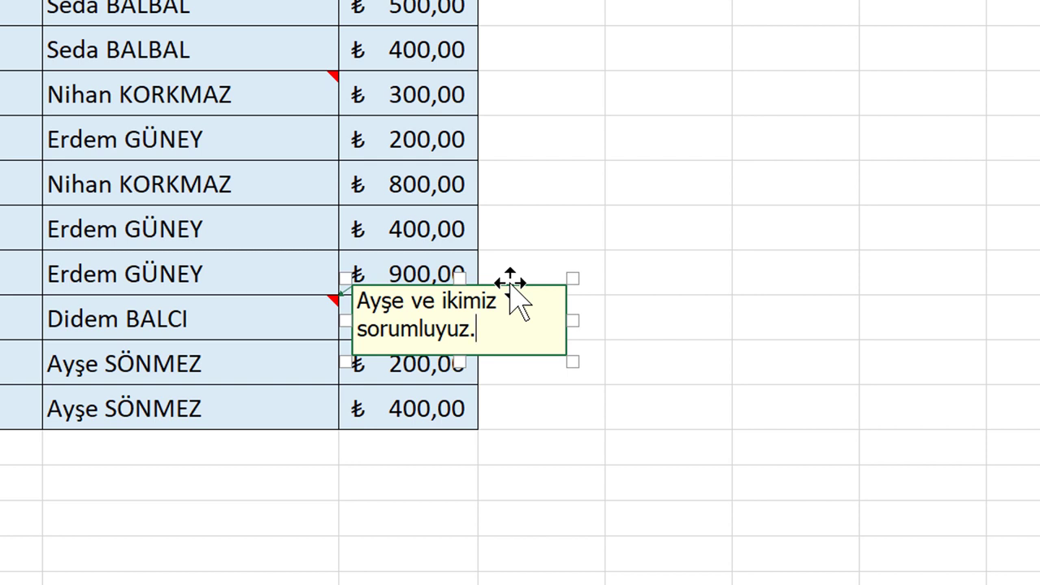
pyautogui.moveTo(511, 282); pyautogui.dragTo(708, 150)
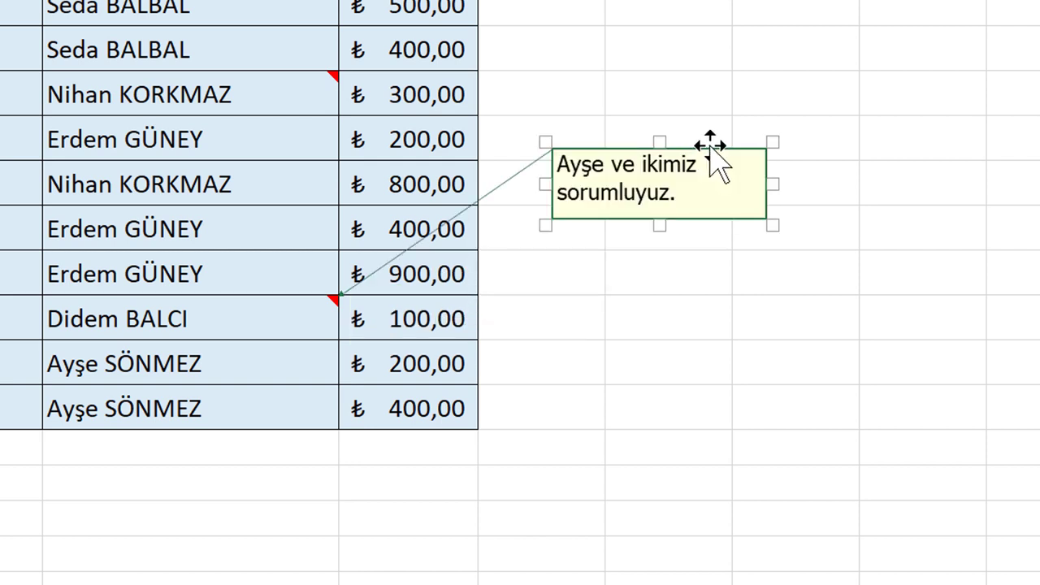
pyautogui.click(290, 94)
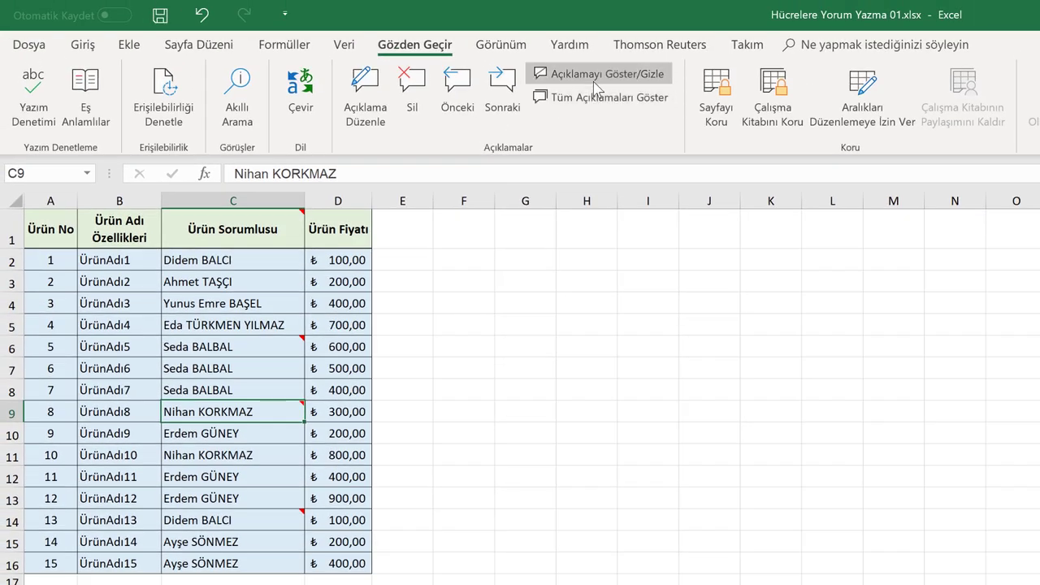
pyautogui.click(585, 74)
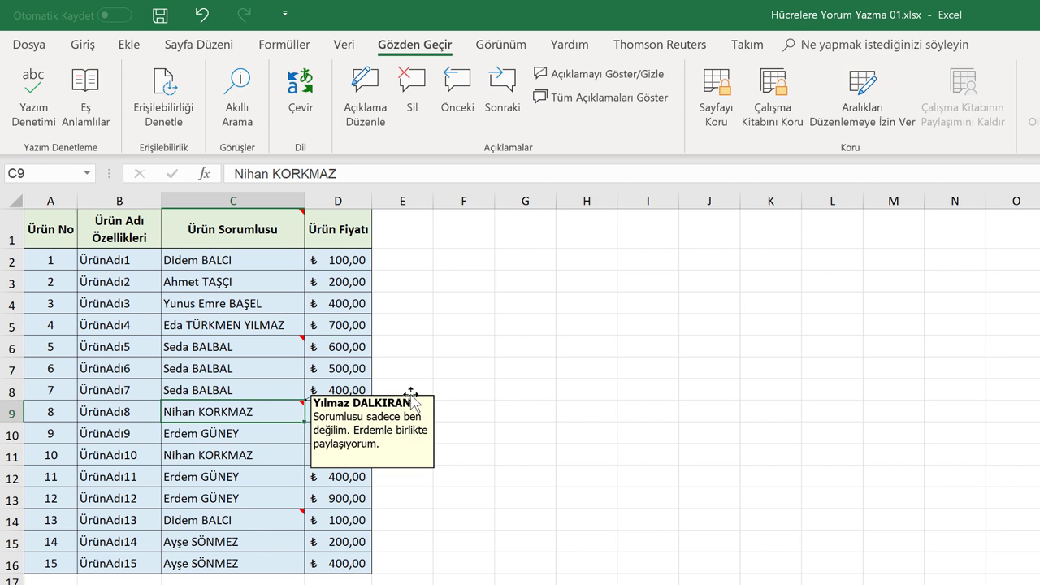
pyautogui.moveTo(411, 396)
pyautogui.mouseDown()
pyautogui.moveTo(564, 302)
pyautogui.moveTo(690, 269)
pyautogui.moveTo(625, 269)
pyautogui.mouseUp()
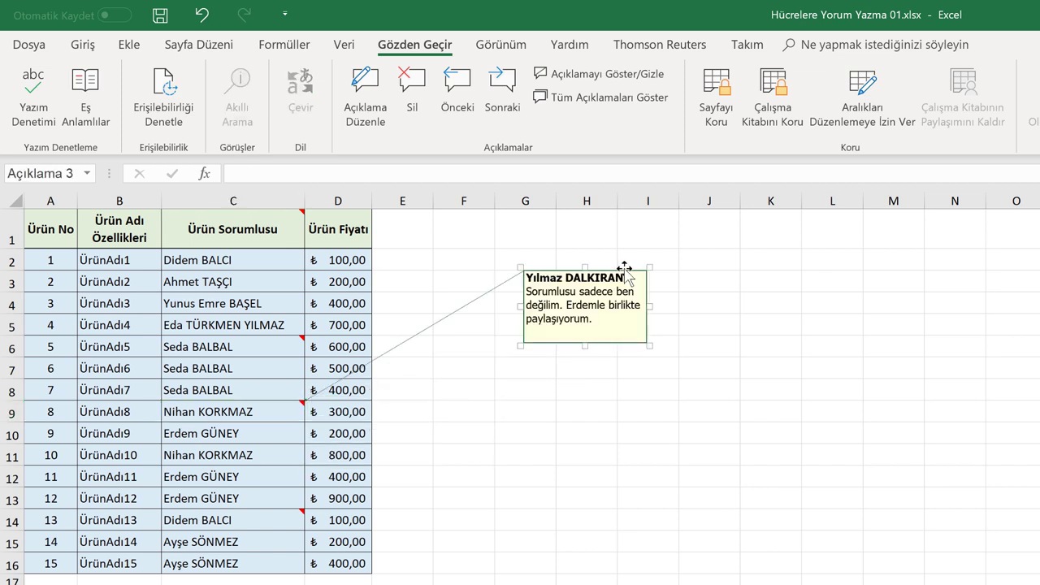
pyautogui.click(442, 390)
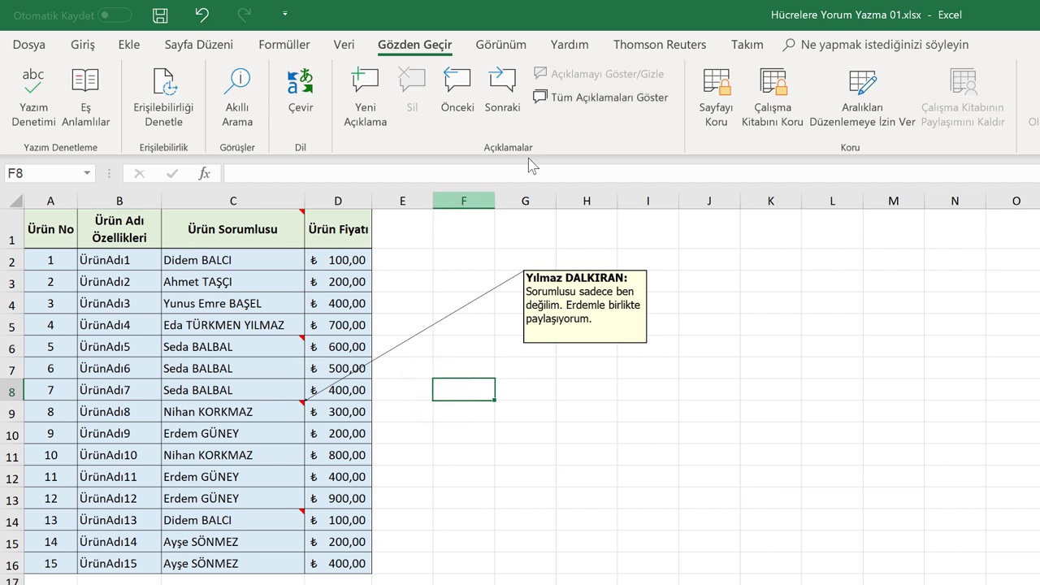
pyautogui.click(592, 104)
# Show all comments, moving the C6 note to F8:H9 and the header note to F13:G16.
pyautogui.click(592, 105)
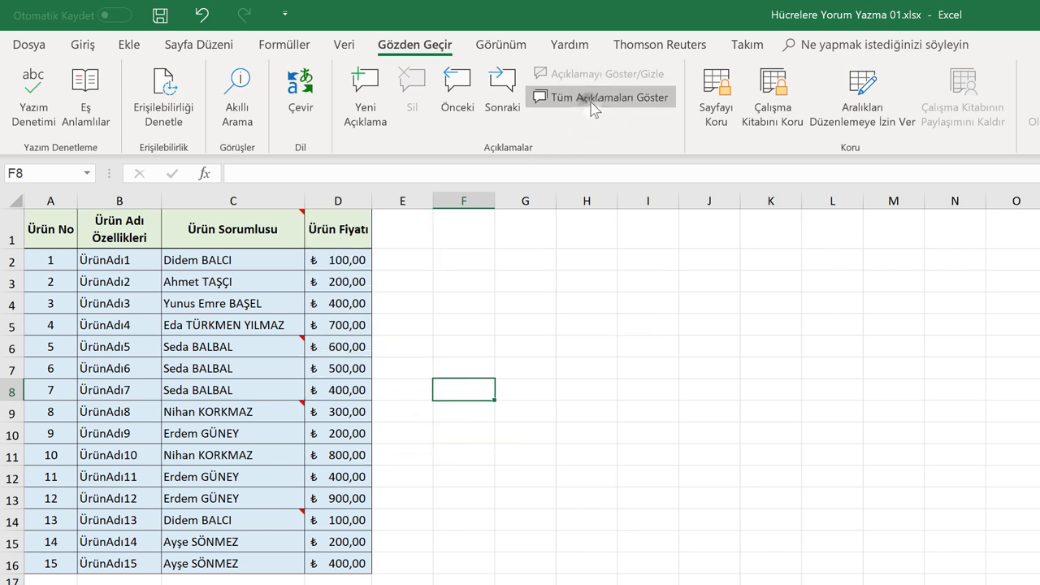
pyautogui.click(594, 109)
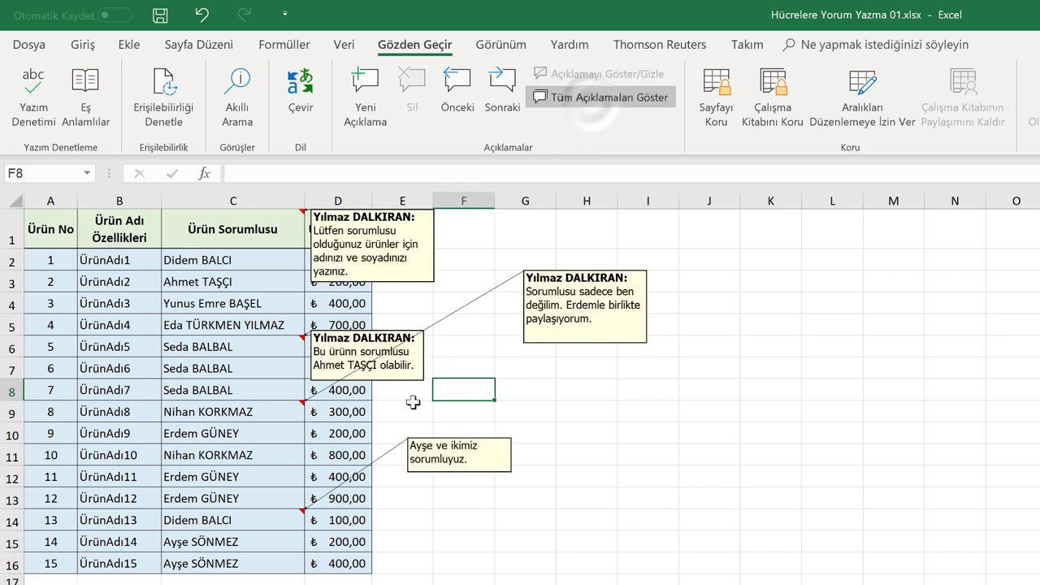
pyautogui.moveTo(383, 332); pyautogui.dragTo(544, 366)
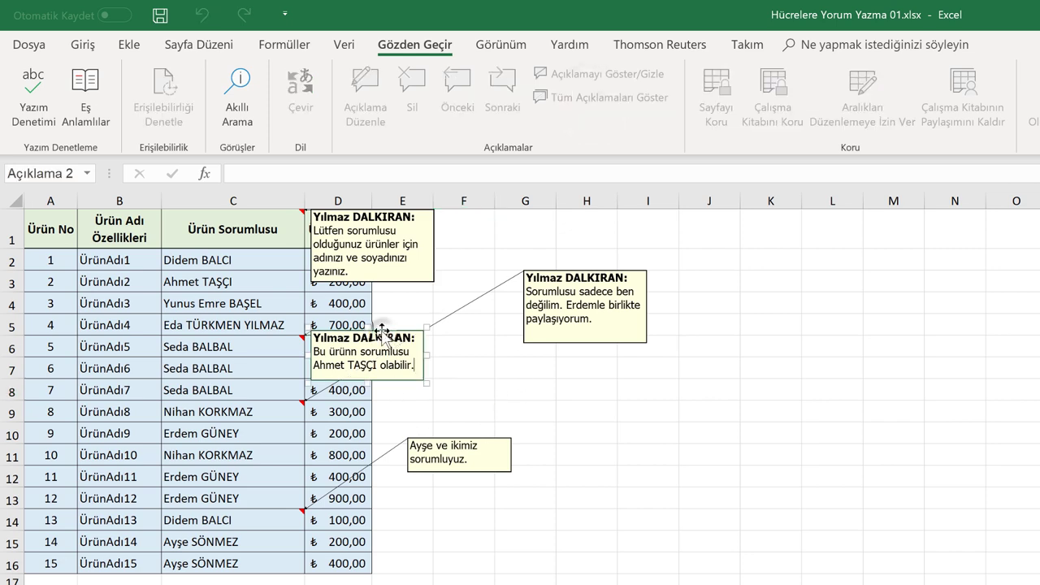
pyautogui.click(396, 230)
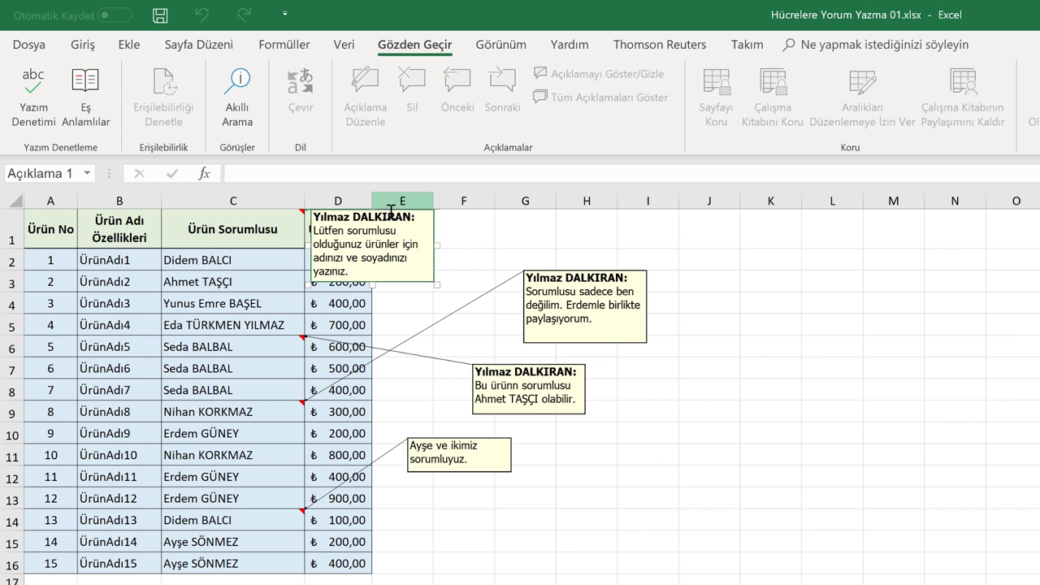
pyautogui.moveTo(423, 282); pyautogui.dragTo(539, 575)
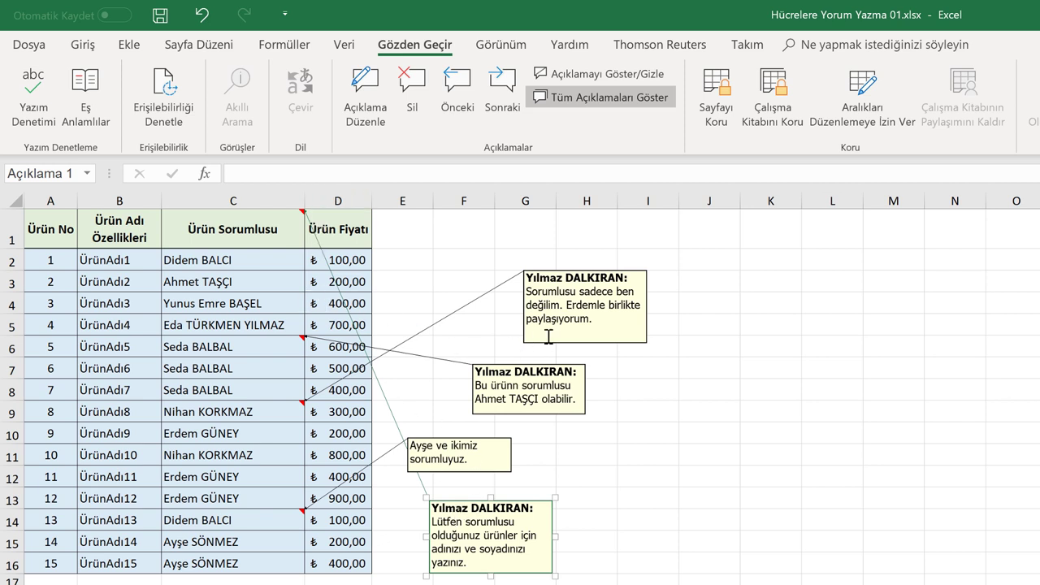
pyautogui.click(563, 305)
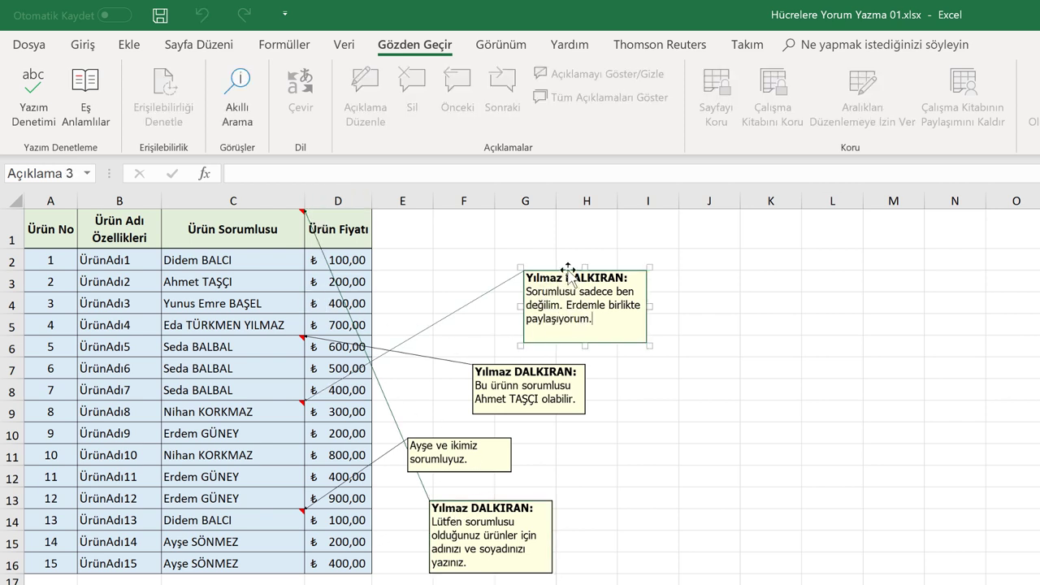
# Delete the C9 not-sole-owner comment and the C6 product-owner suggestion comment.
pyautogui.click(567, 268)
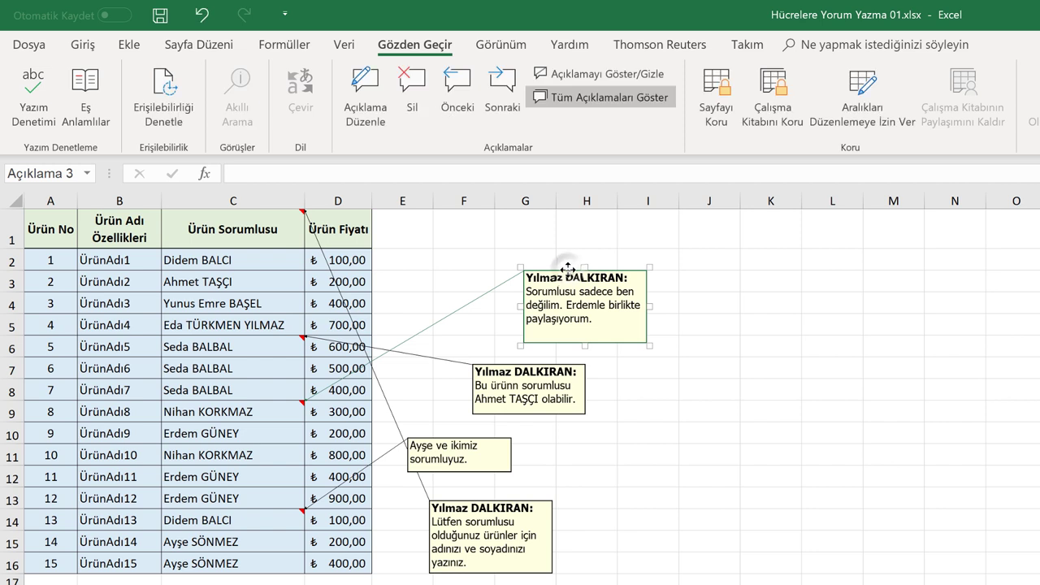
pyautogui.click(416, 89)
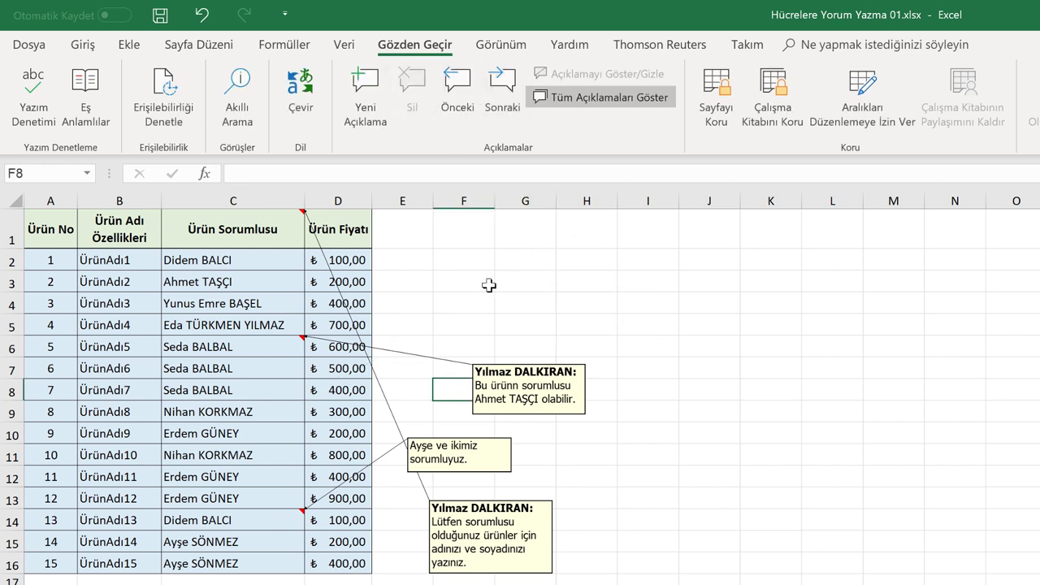
pyautogui.click(523, 395)
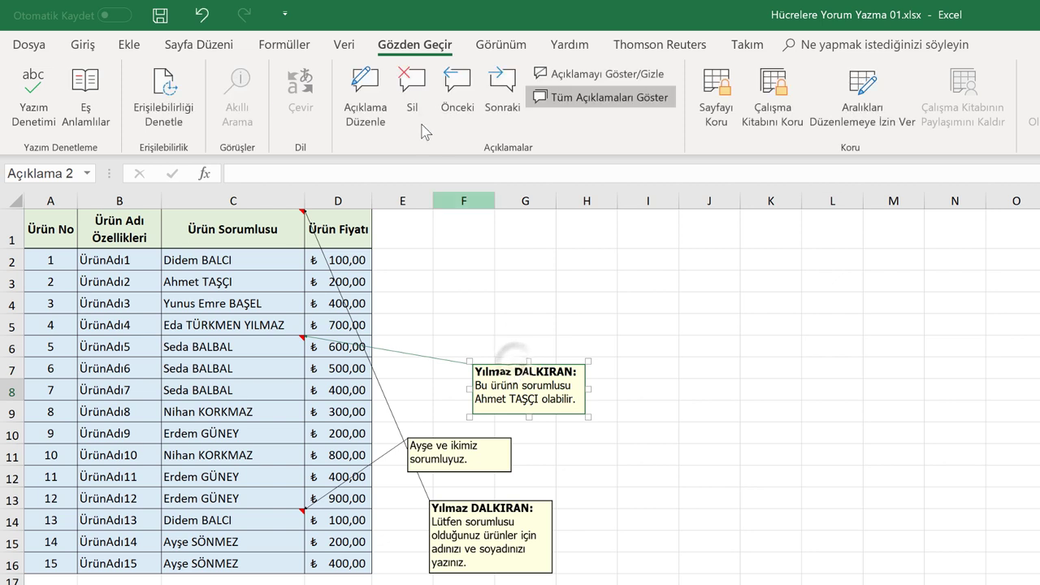
pyautogui.click(410, 95)
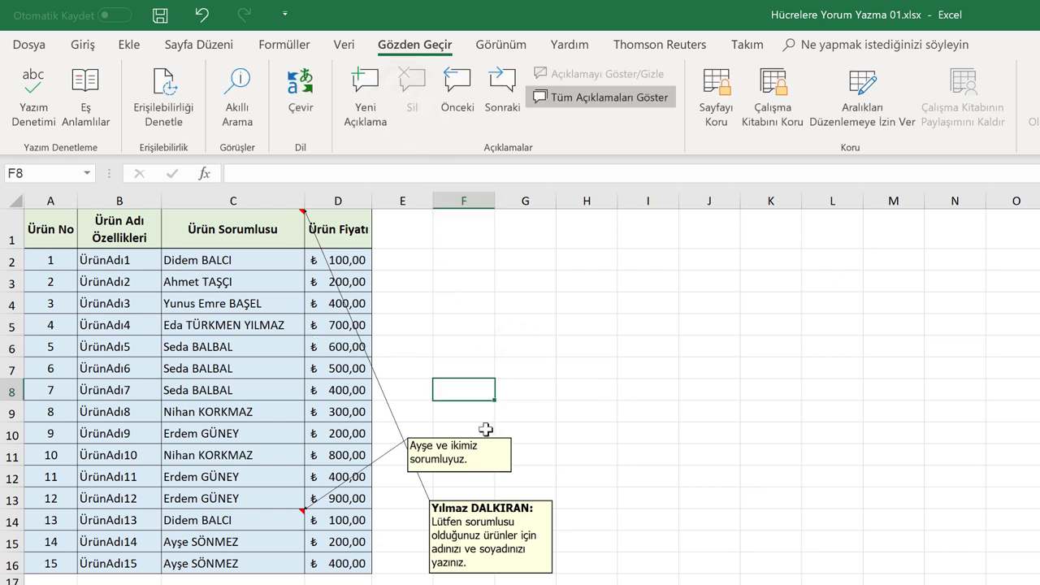
# Hide all displayed comments, then edit the C1 Ürün Sorumlusu header comment and return to the sheet.
pyautogui.click(264, 228)
pyautogui.click(560, 98)
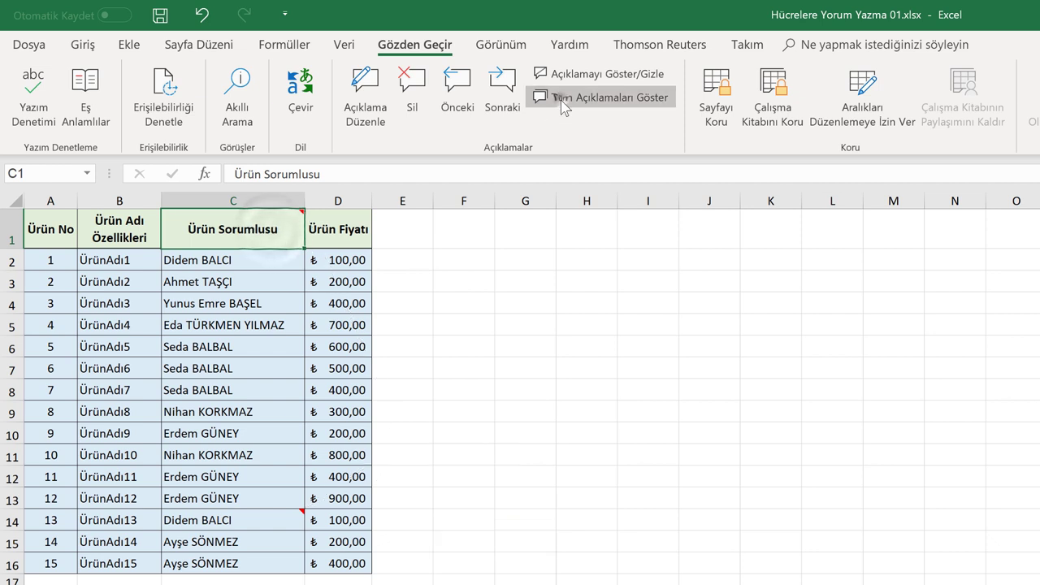
pyautogui.click(502, 84)
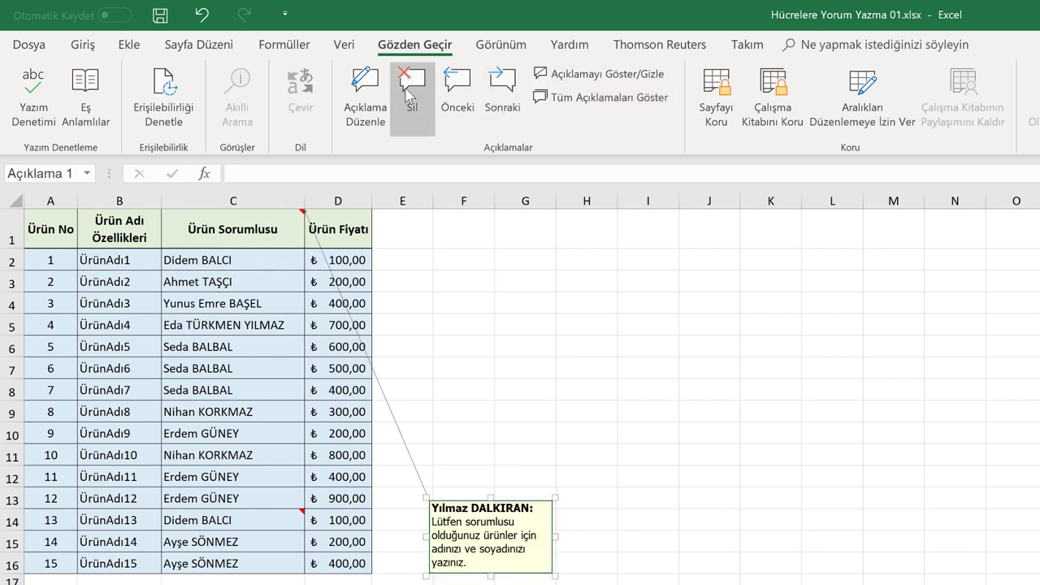
pyautogui.click(370, 89)
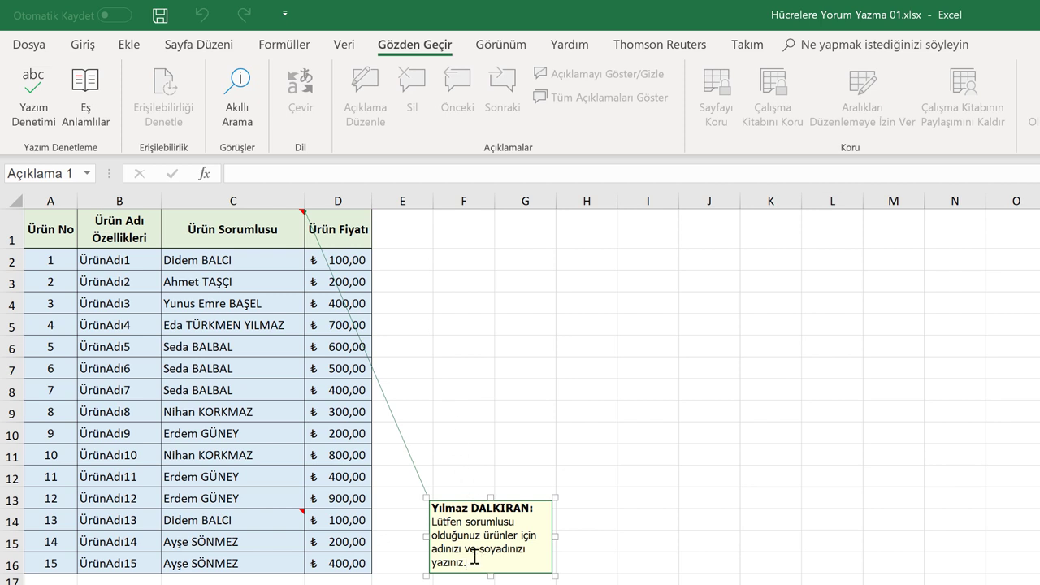
pyautogui.click(458, 282)
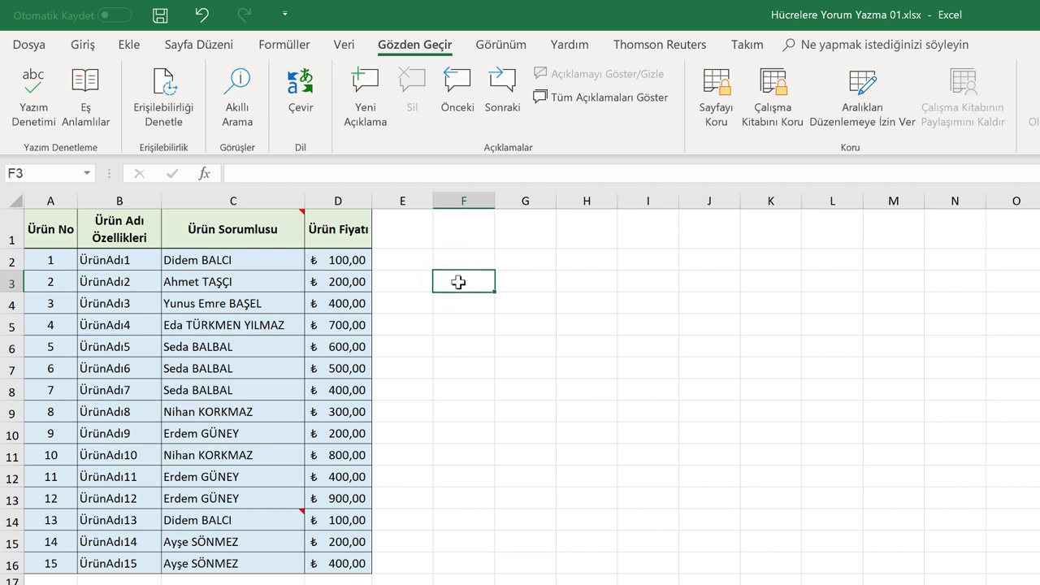